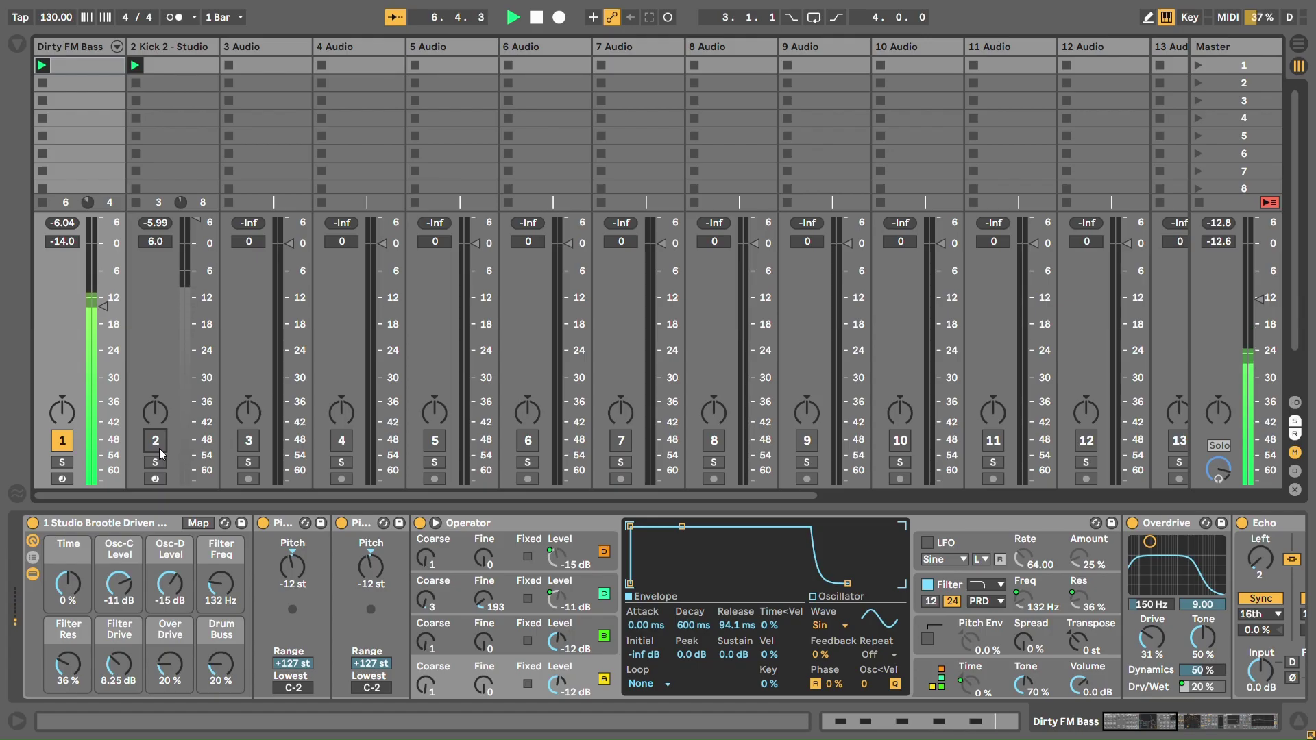
# Step: Activate the kick track, solo the Dirty FM Bass track to hear it alone, and turn the solo off again
pyautogui.click(157, 446)
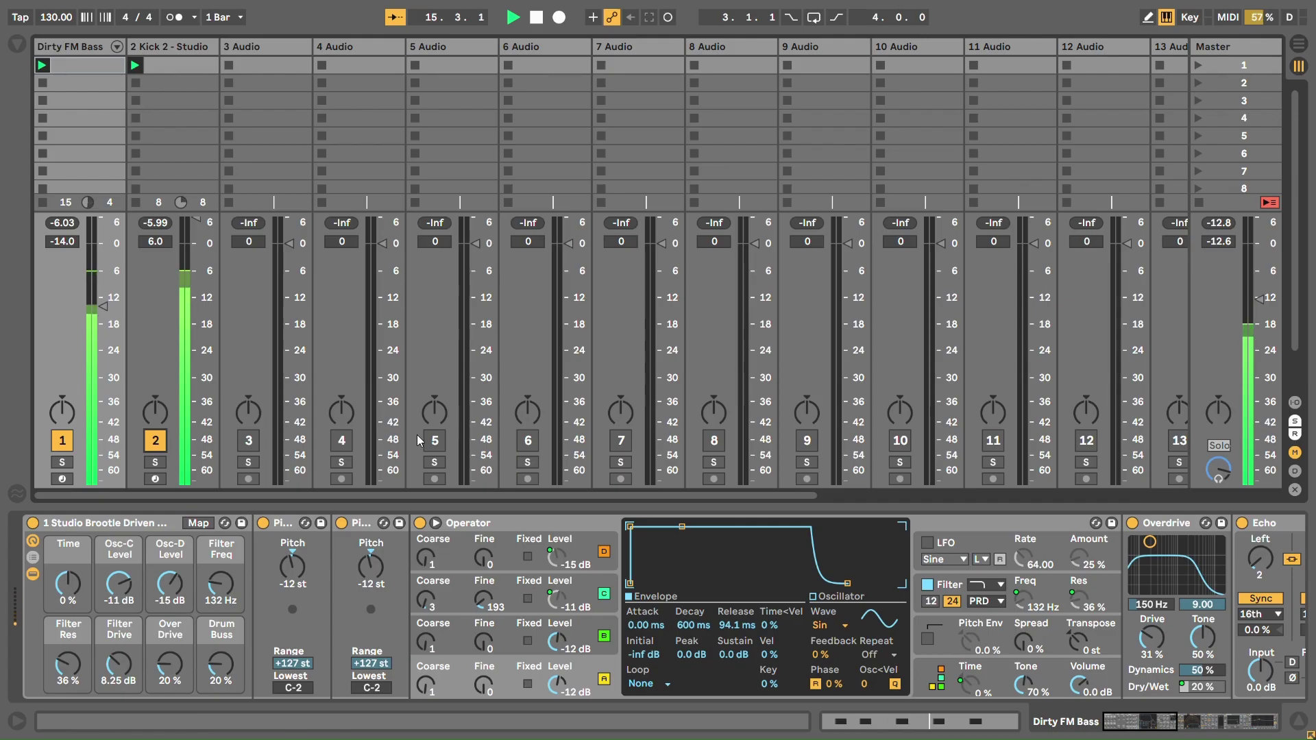
pyautogui.click(61, 463)
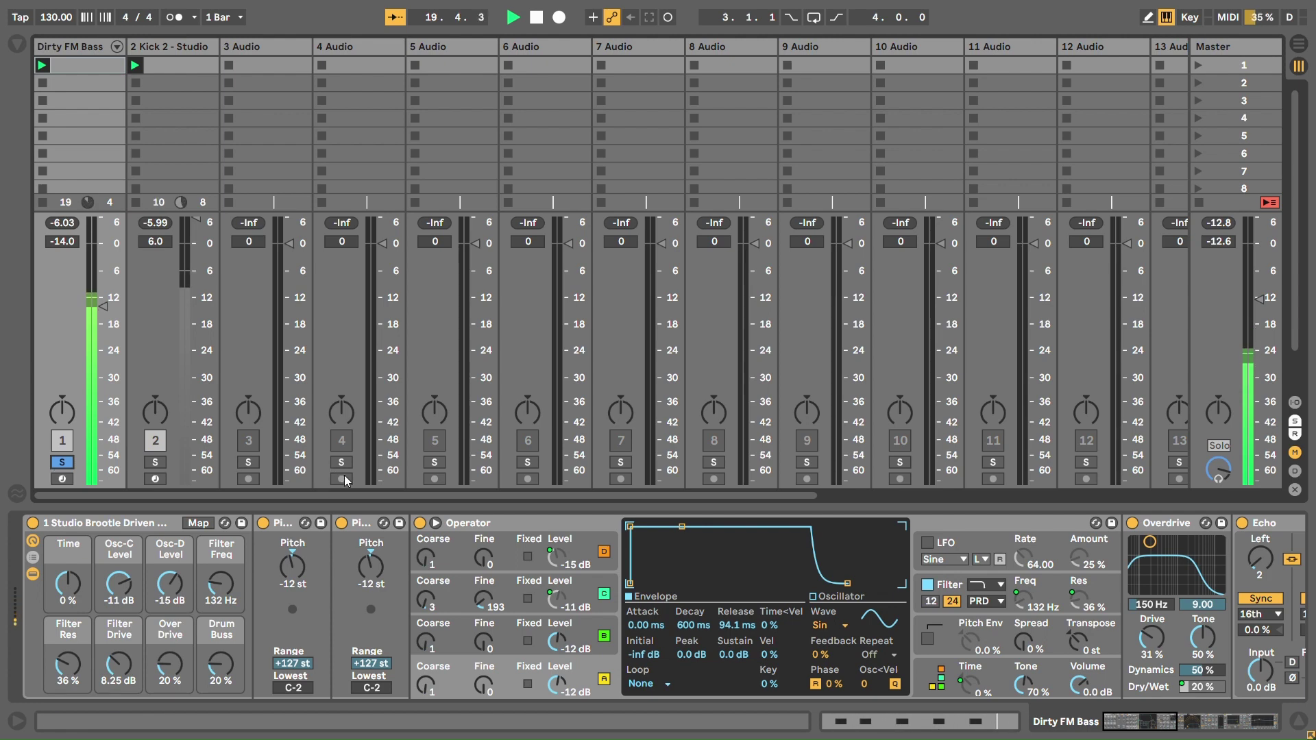
pyautogui.click(62, 465)
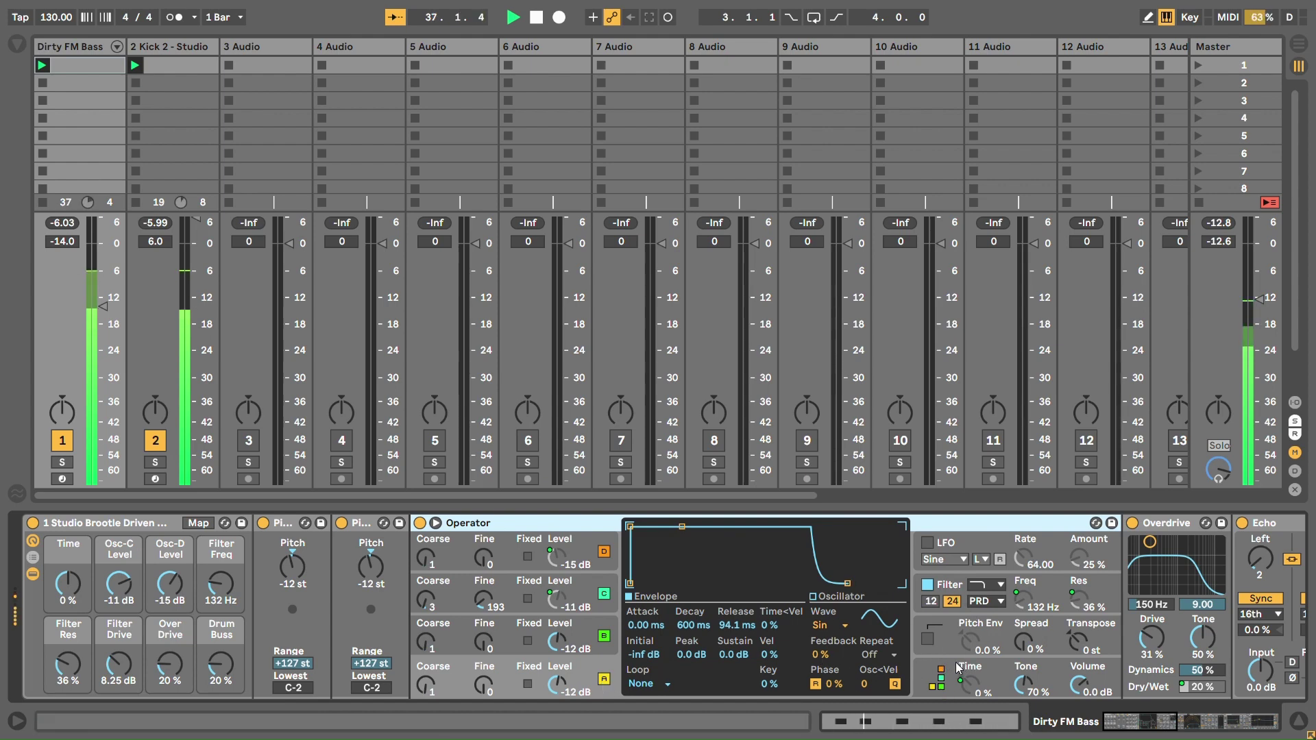
# Step: Show Operator's algorithm layout, and audition the bass with oscillator A muted and with oscillator B muted, leaving only A off
pyautogui.click(923, 665)
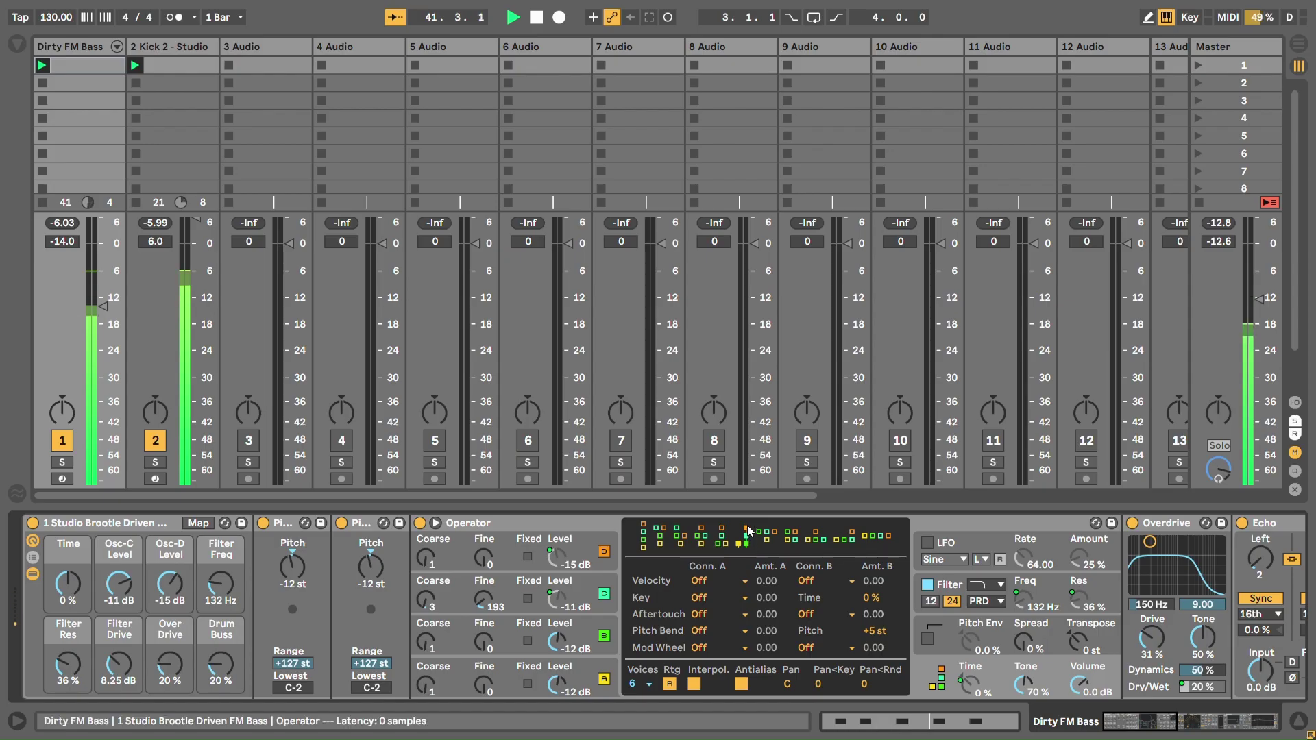
pyautogui.click(603, 680)
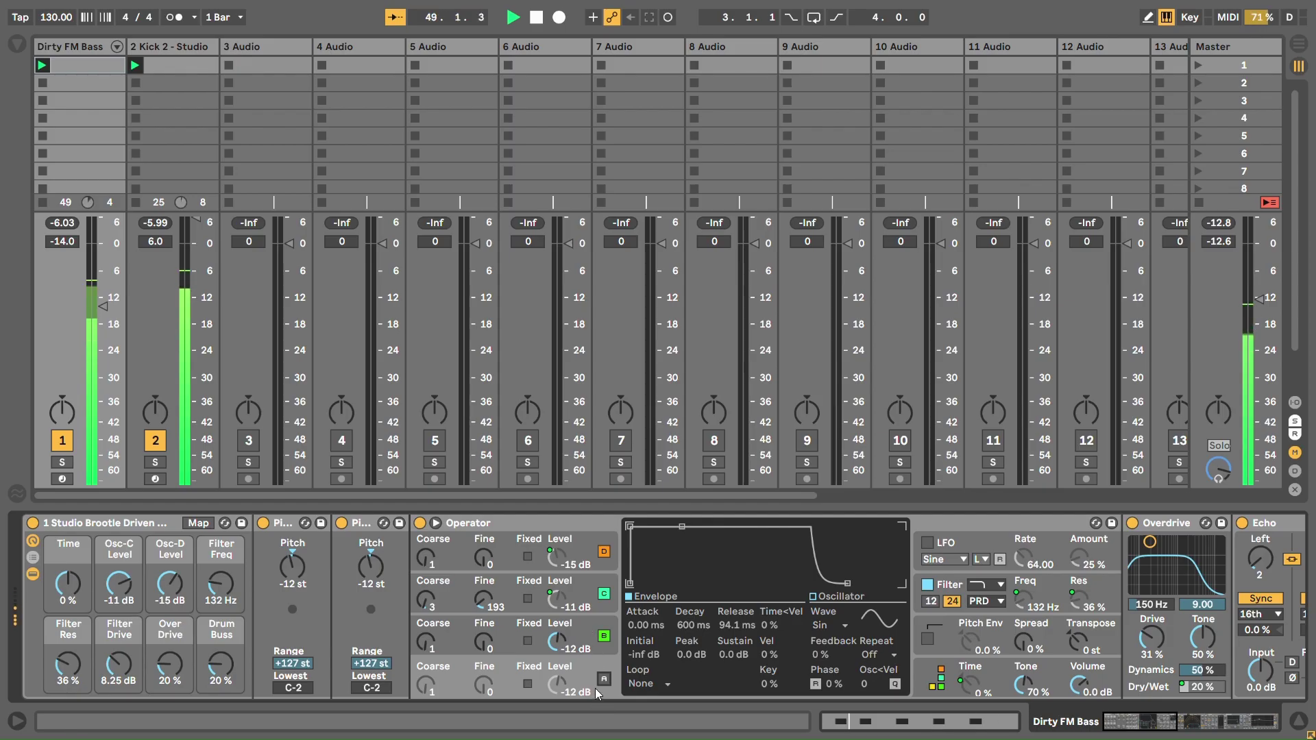
pyautogui.click(603, 679)
pyautogui.click(603, 636)
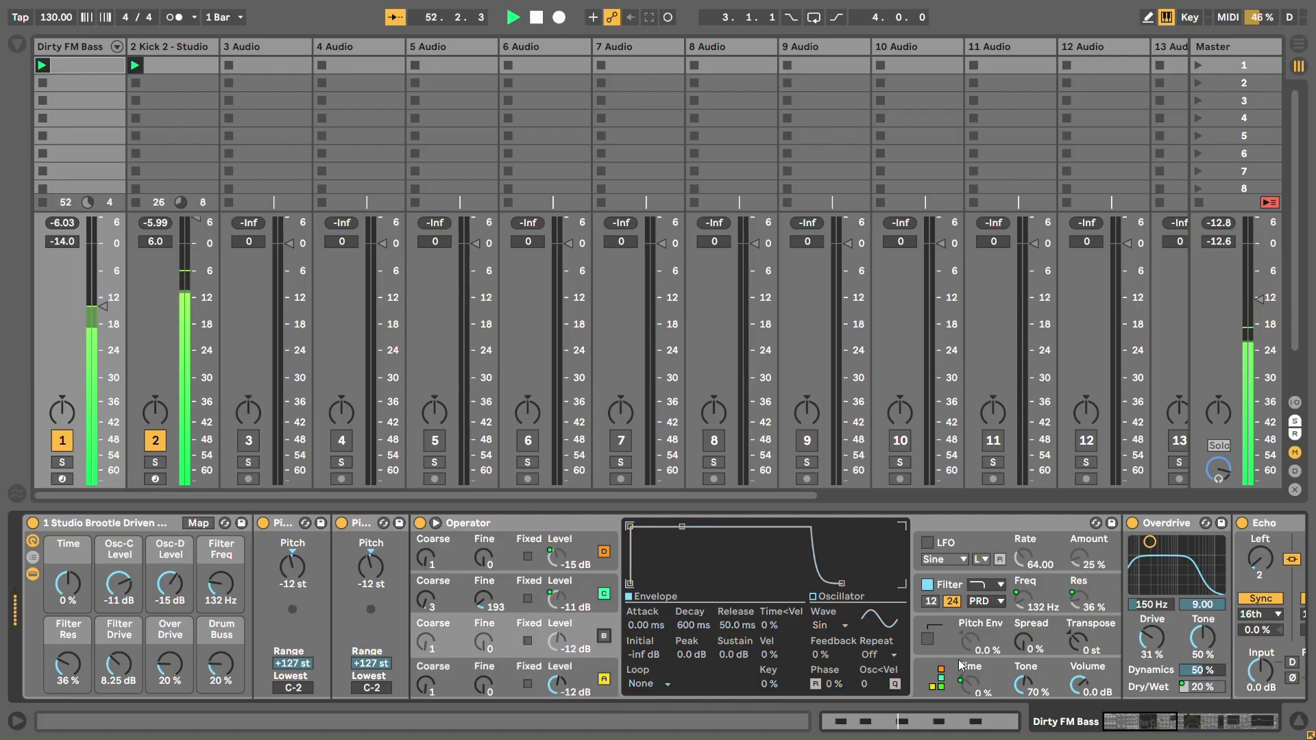
pyautogui.click(604, 678)
pyautogui.click(604, 636)
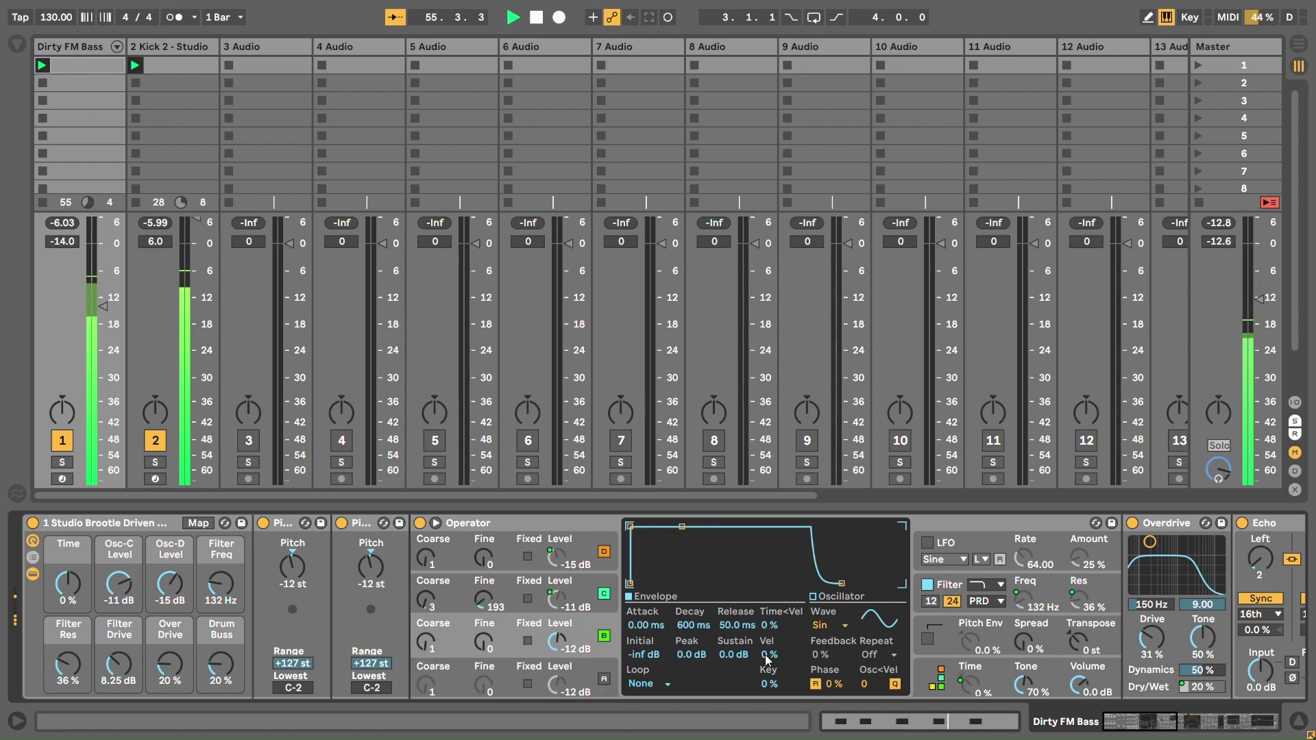
# Step: Switch off oscillators D and C so only oscillator B sounds, and display the settings of oscillators A and B
pyautogui.click(604, 552)
pyautogui.click(604, 594)
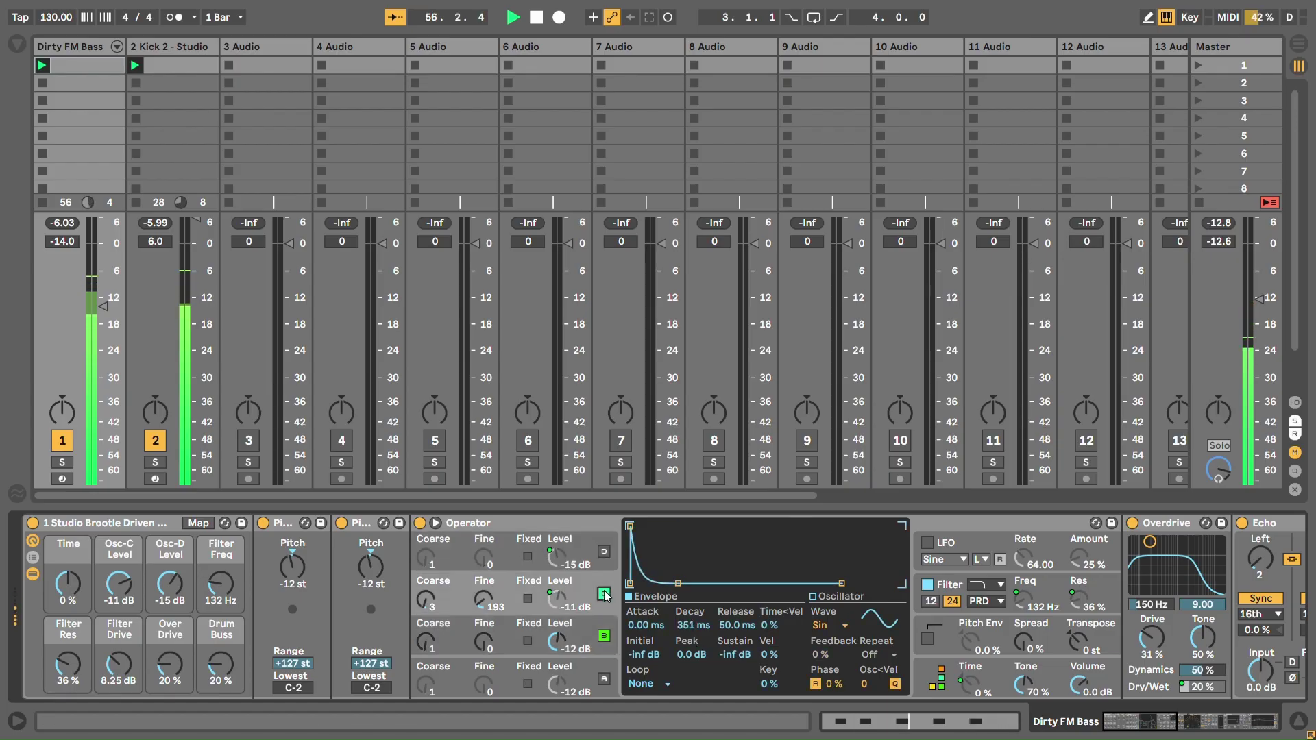
pyautogui.click(574, 629)
pyautogui.click(595, 672)
pyautogui.click(588, 630)
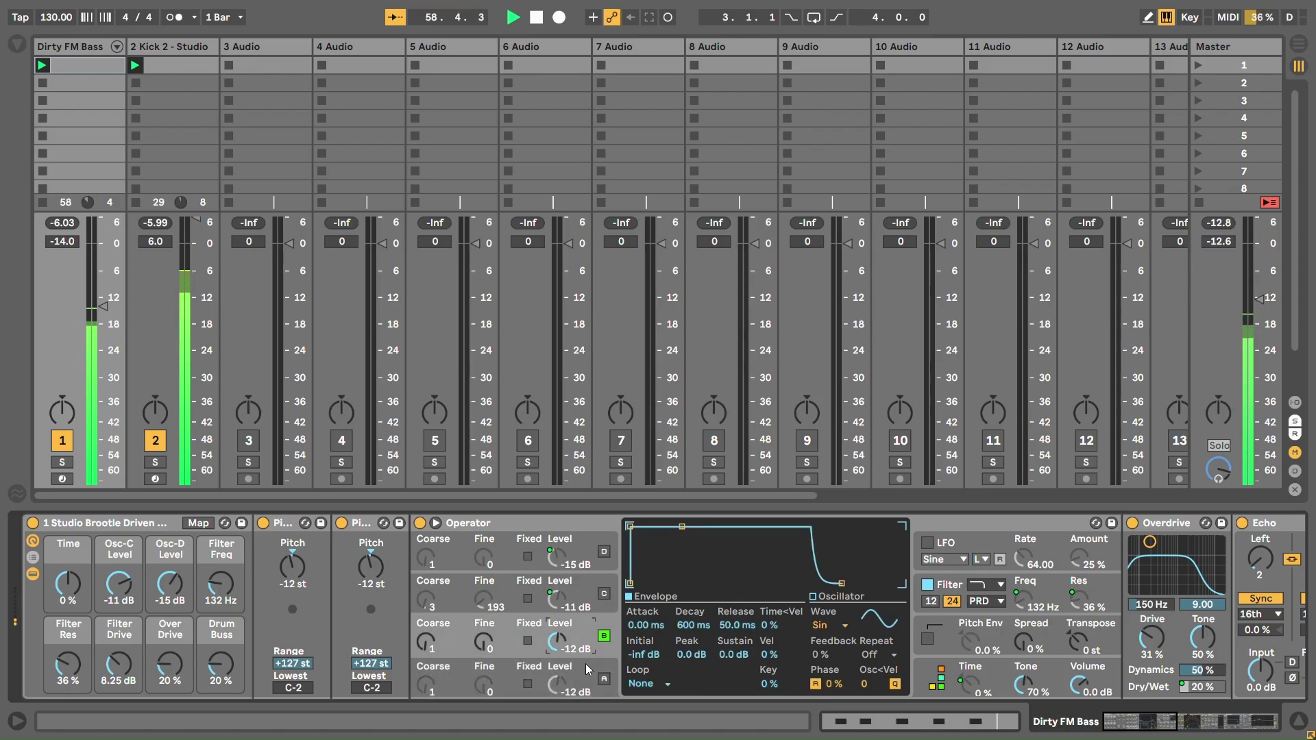
# Step: Audition oscillator A together with B, switch A off again, and leave only oscillators B and C enabled
pyautogui.click(604, 679)
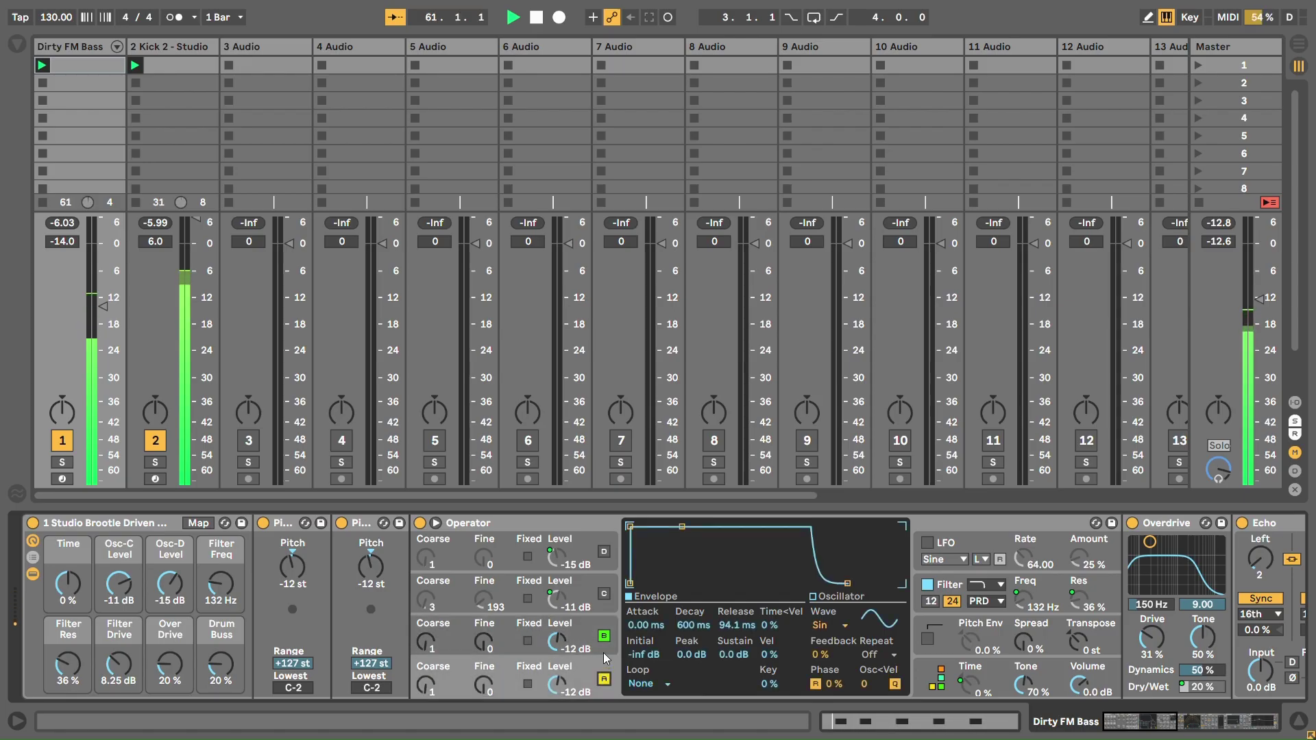
pyautogui.click(604, 679)
pyautogui.click(604, 636)
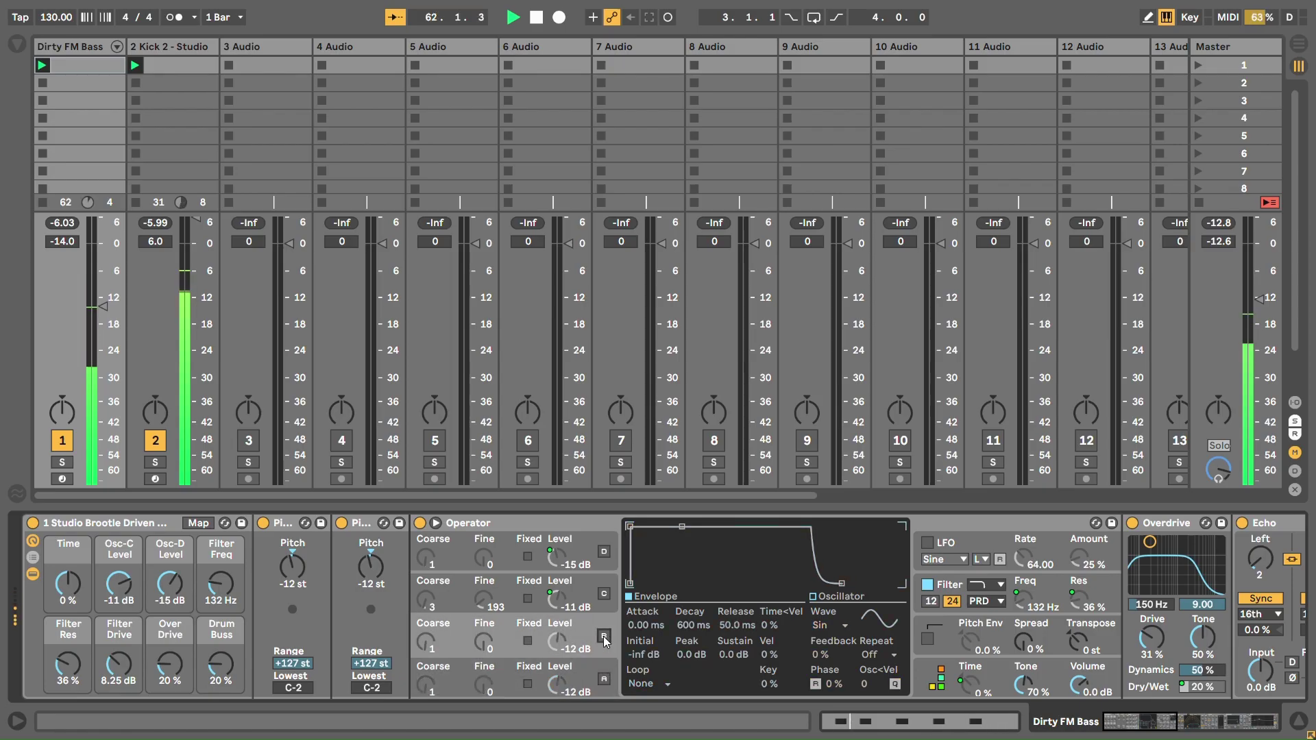
pyautogui.click(604, 594)
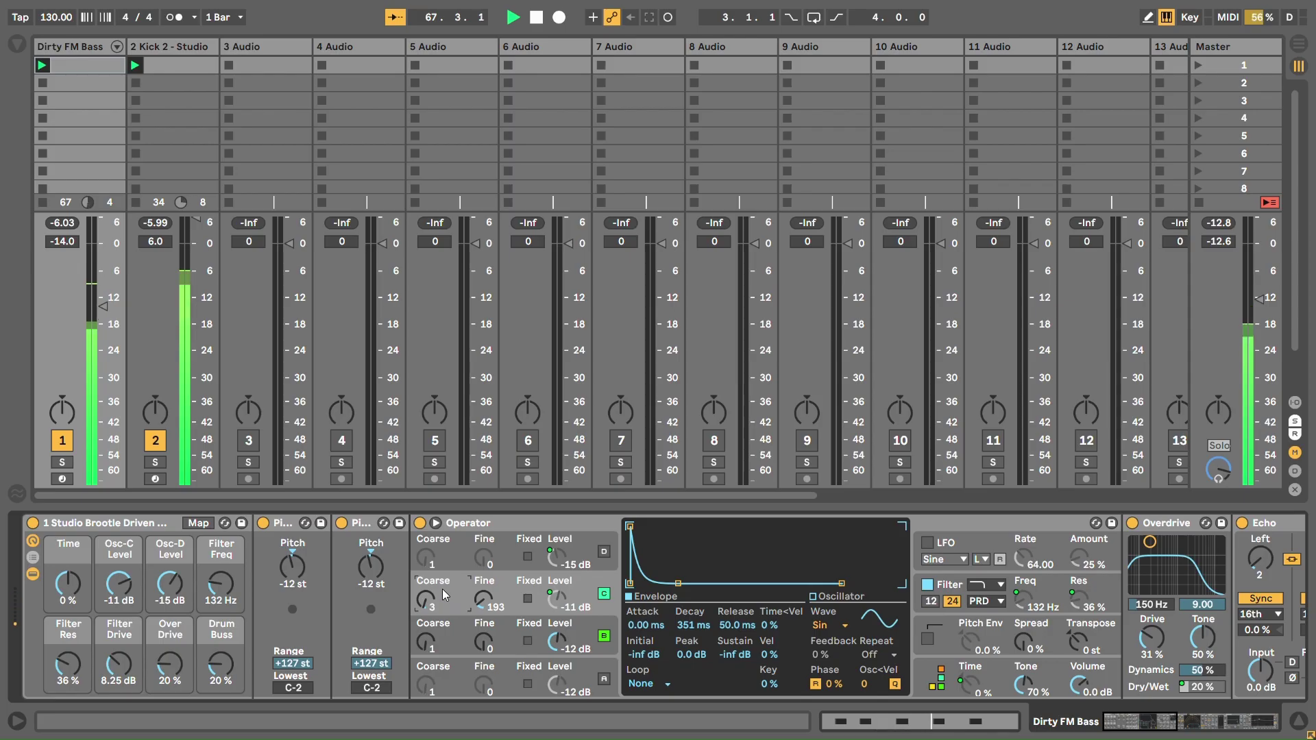
# Step: Try oscillator C with Fine at 0, and with full sustain and a 65.7 ms decay, undoing each change
pyautogui.moveTo(484, 600); pyautogui.dragTo(519, 735)
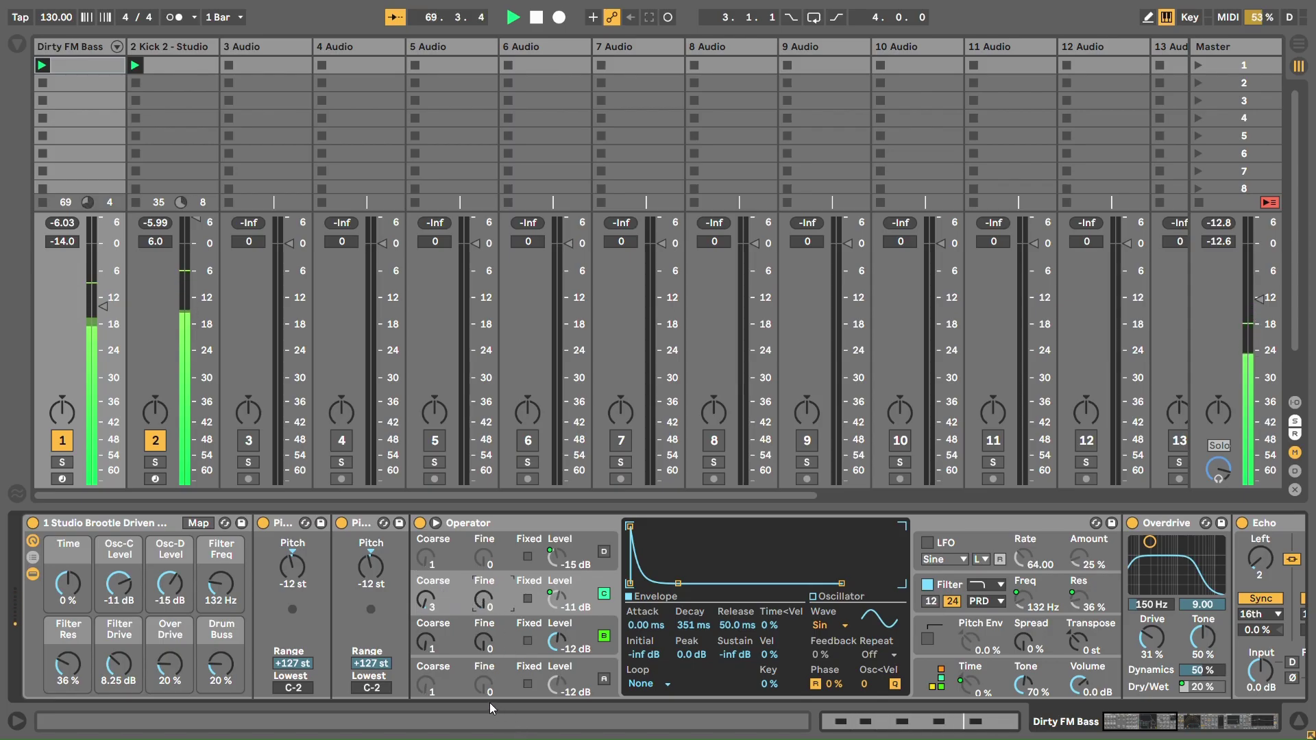
pyautogui.hotkey('ctrl', 'z')
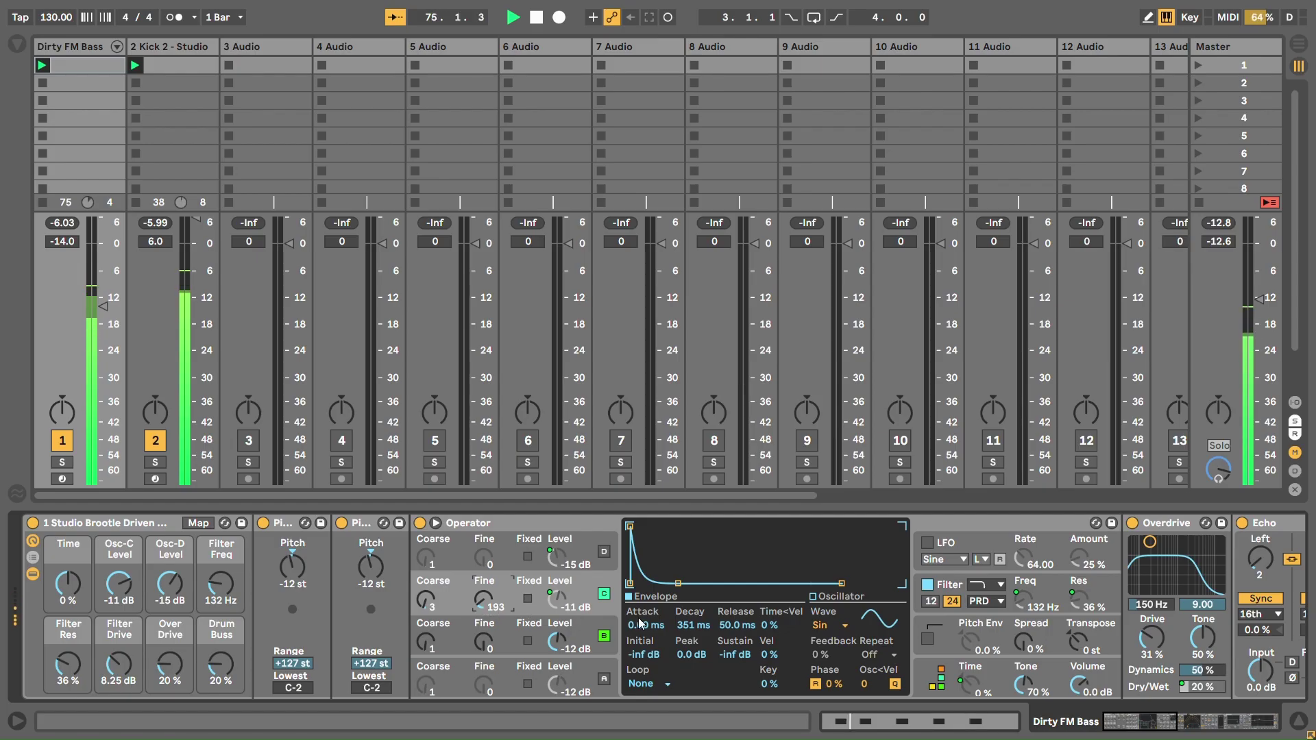
pyautogui.moveTo(678, 583); pyautogui.dragTo(667, 528)
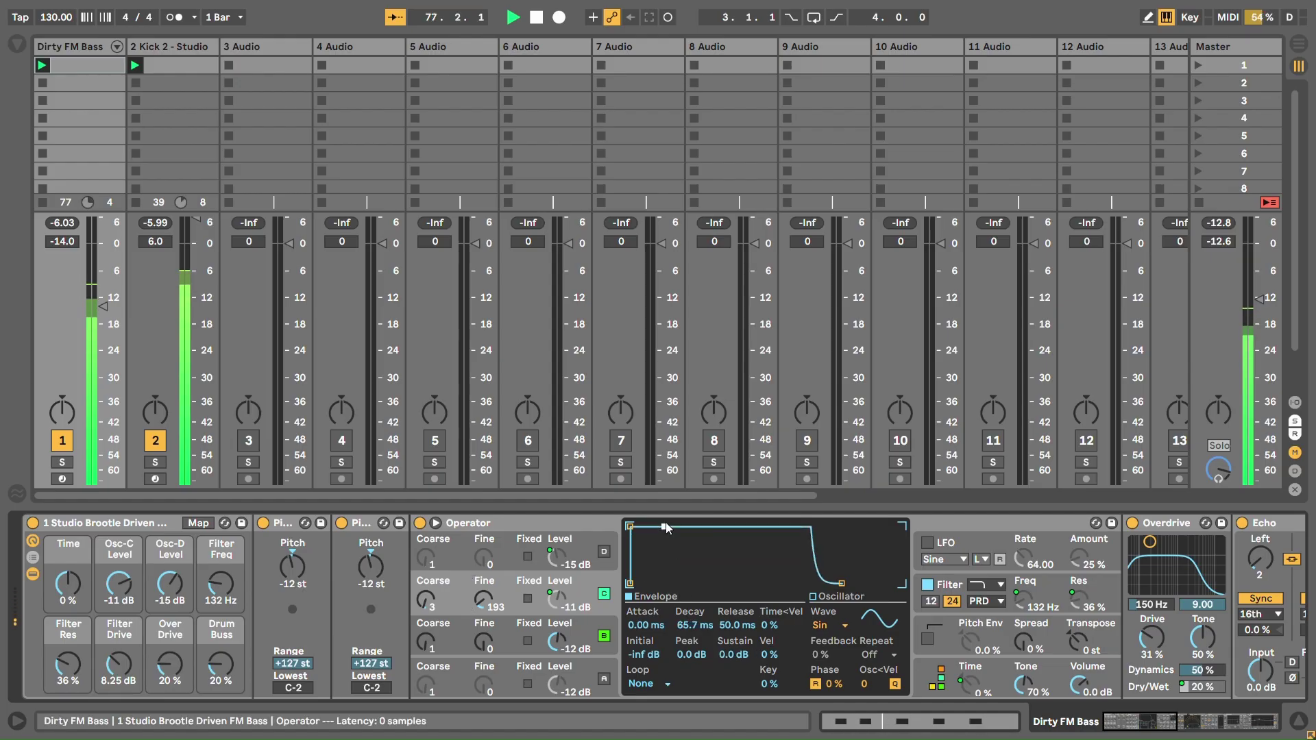
pyautogui.hotkey('ctrl', 'z')
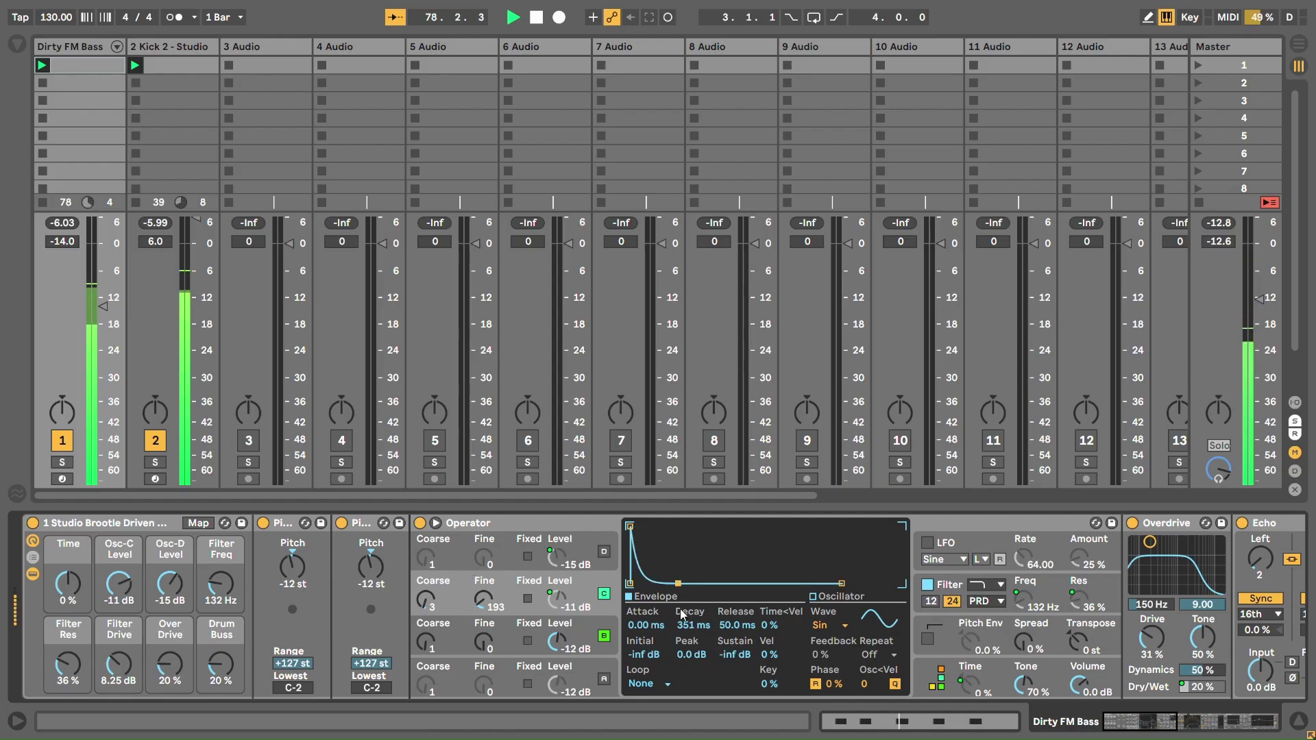
# Step: Switch oscillators D and A back on so all four Operator oscillators are active
pyautogui.click(605, 554)
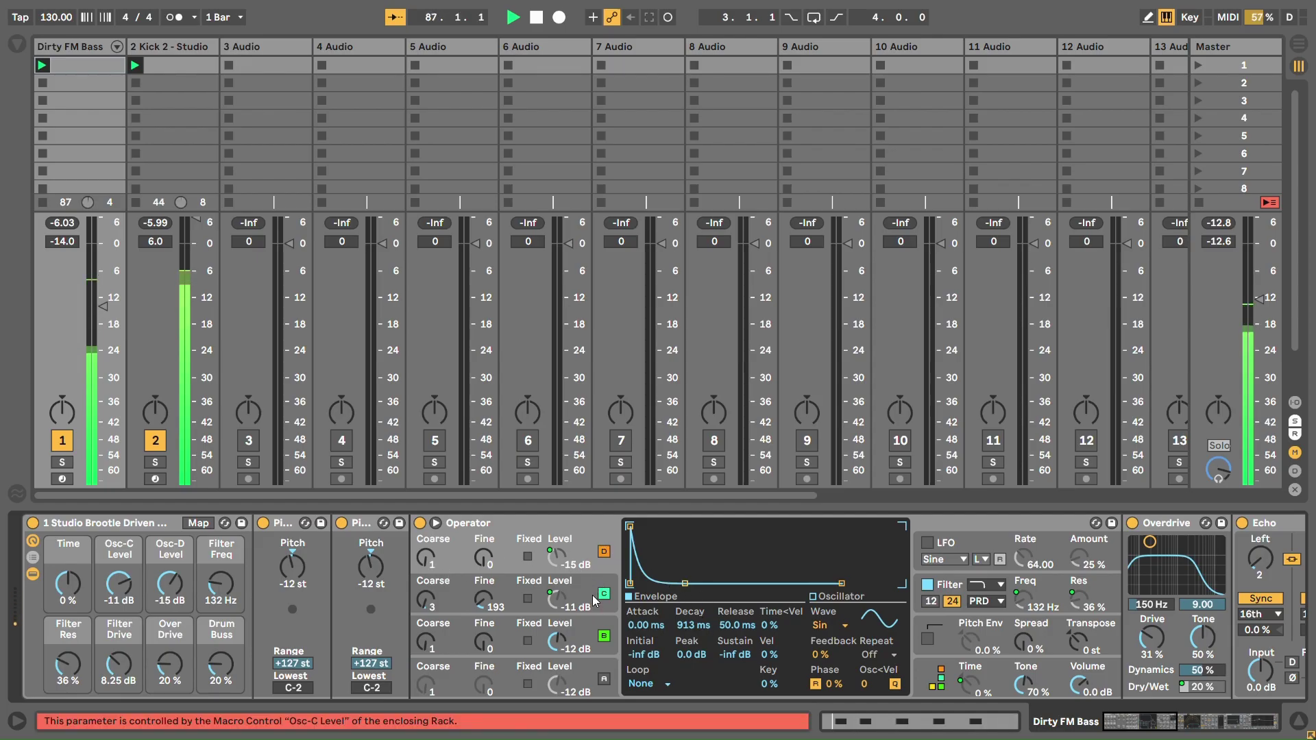
pyautogui.click(598, 625)
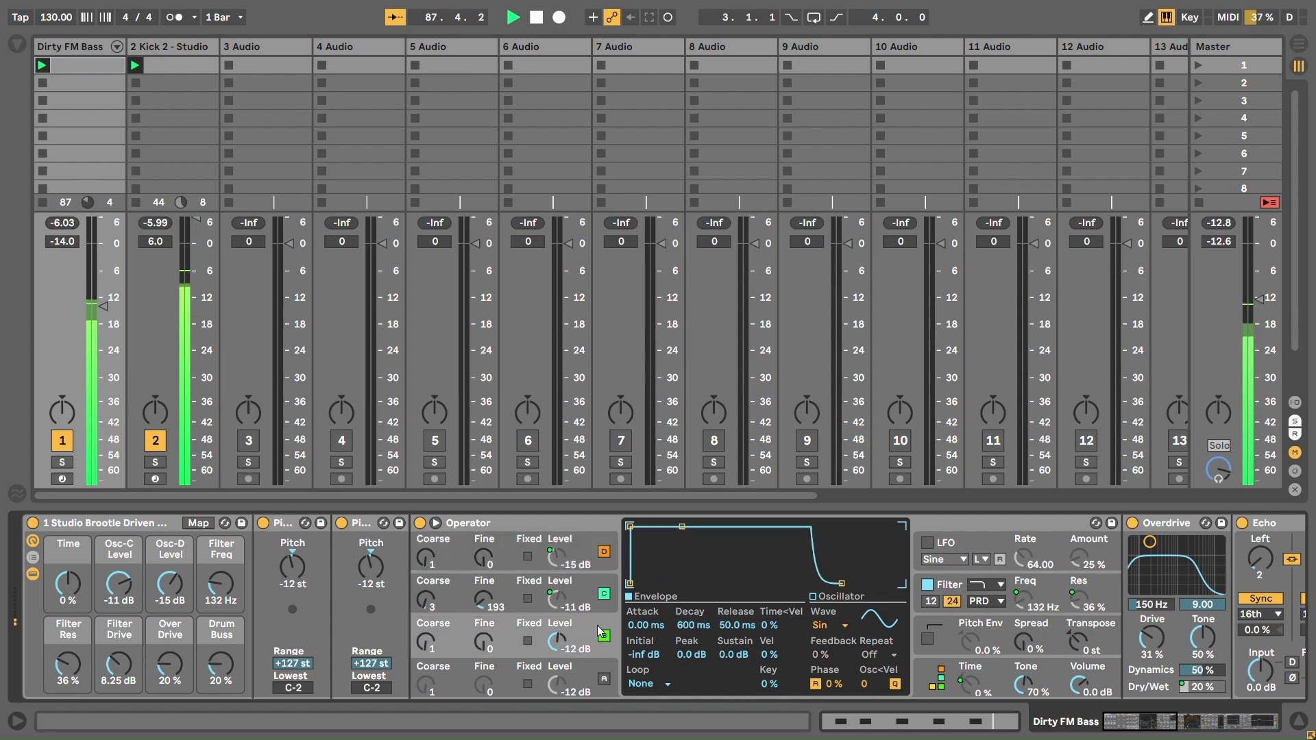
pyautogui.click(603, 679)
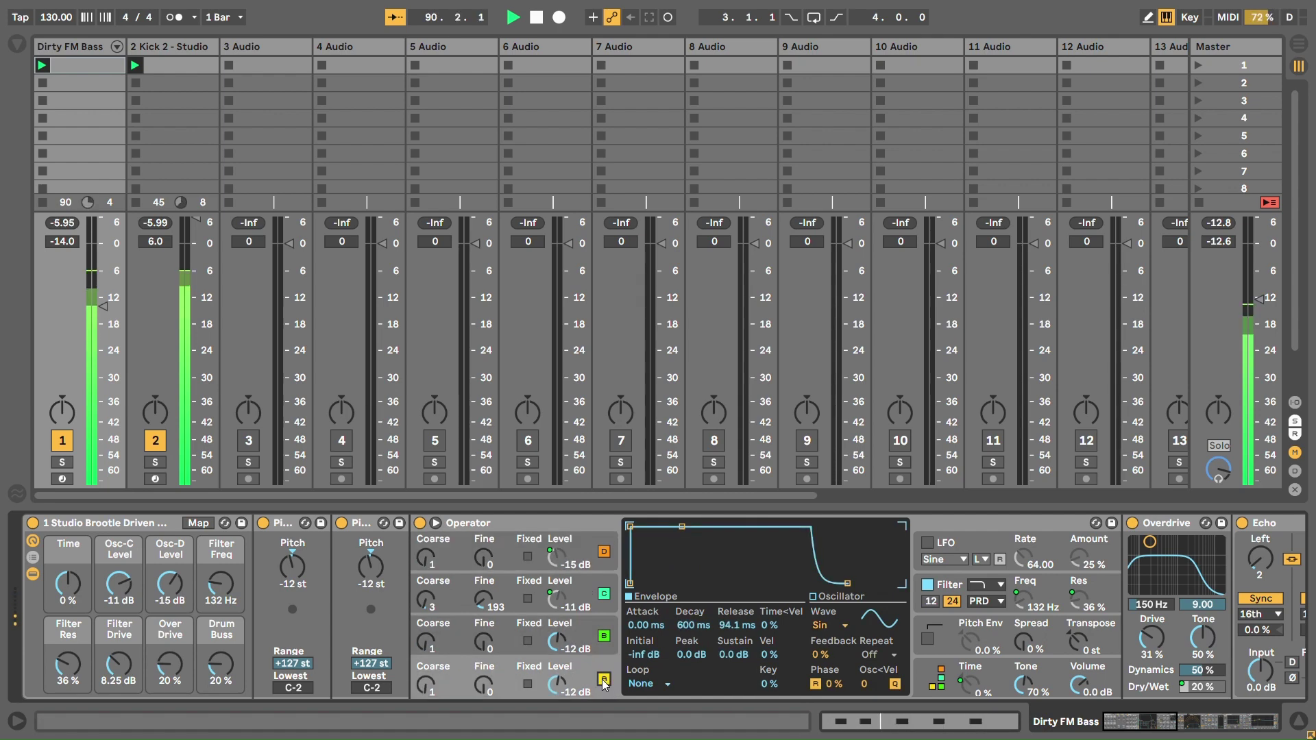
# Step: Display the envelope settings of oscillators B, D and C one after another to compare them
pyautogui.click(603, 617)
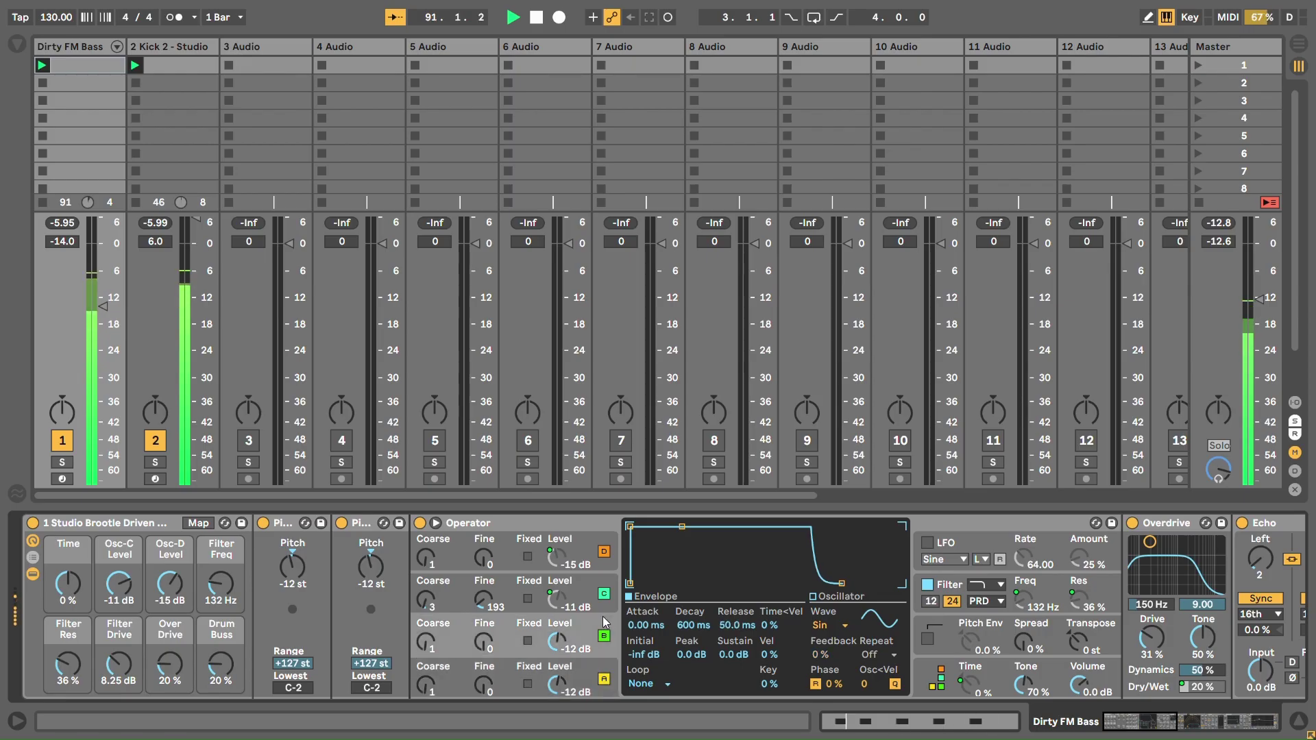
pyautogui.click(601, 550)
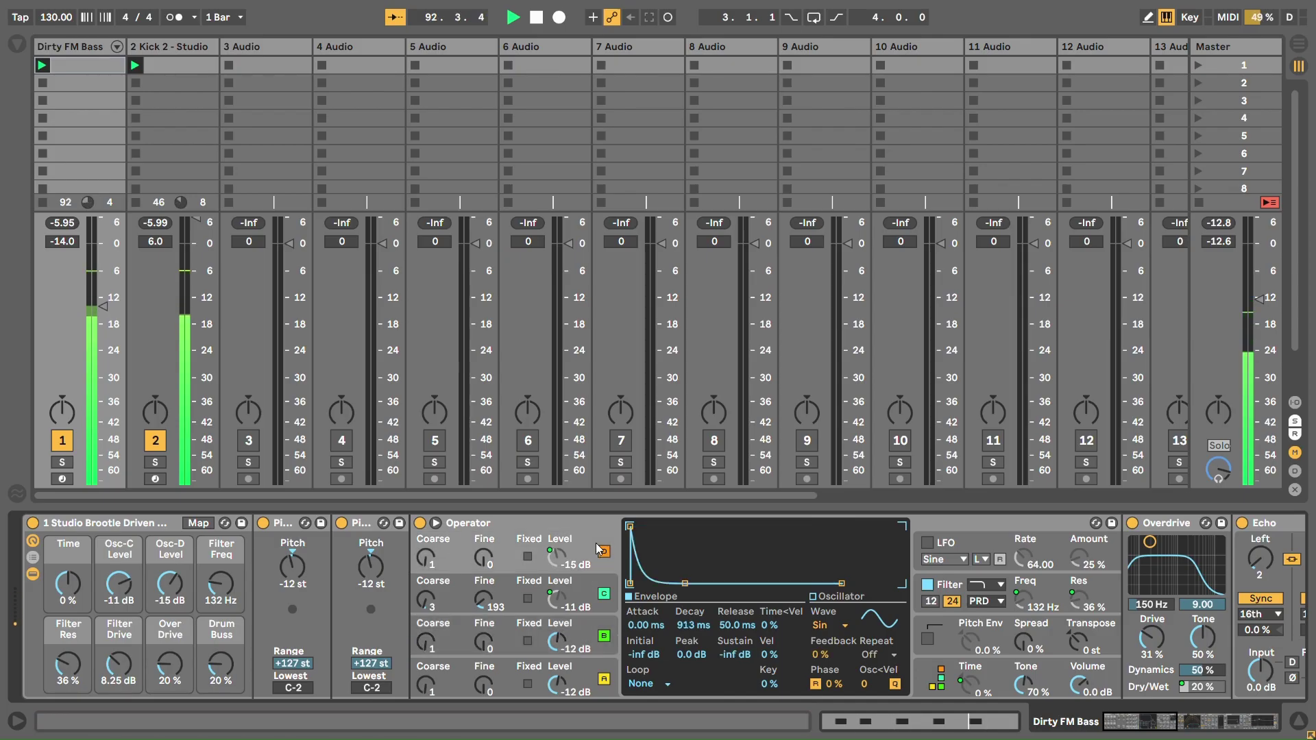
pyautogui.click(603, 591)
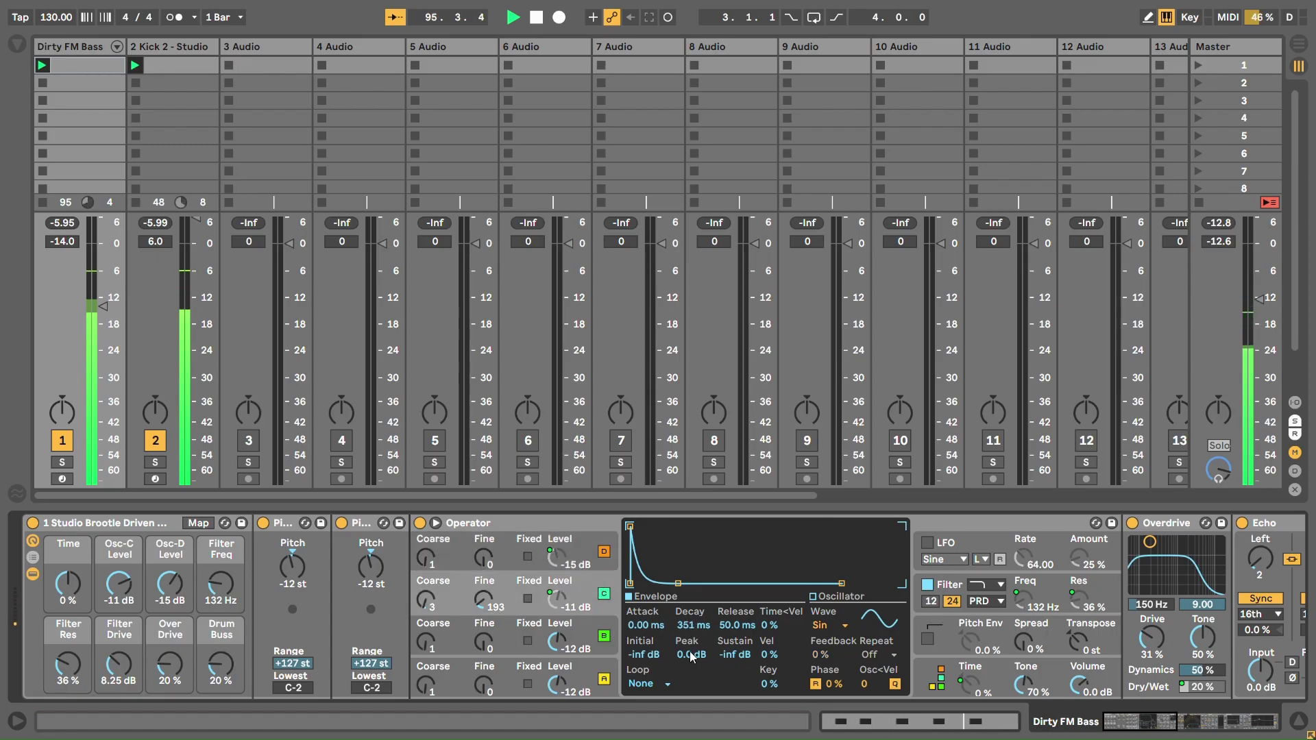
# Step: Display Operator's filter settings and examine the filter drive, circuit type and resonance
pyautogui.click(958, 588)
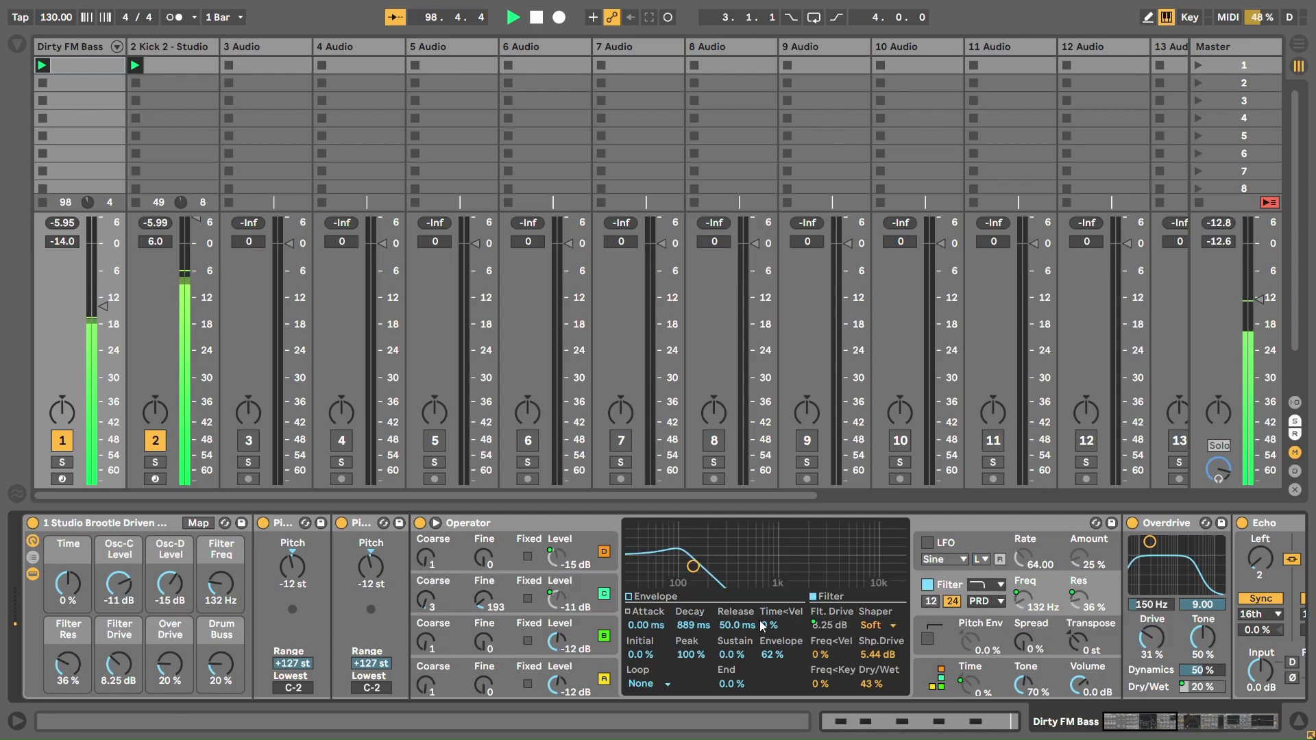
pyautogui.click(831, 623)
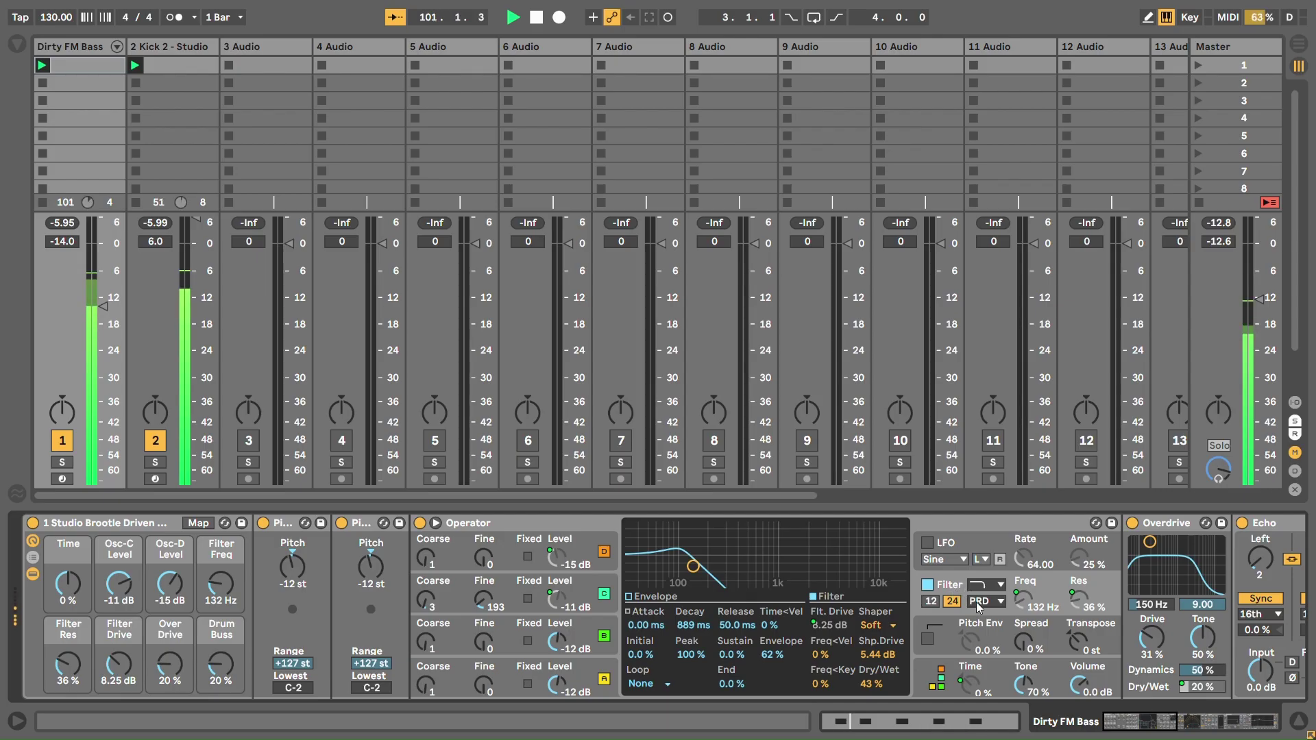
pyautogui.click(1031, 609)
pyautogui.click(821, 624)
# Step: Try the filter shaper with 12.0 dB drive and 78% dry/wet, and undo both changes
pyautogui.click(880, 625)
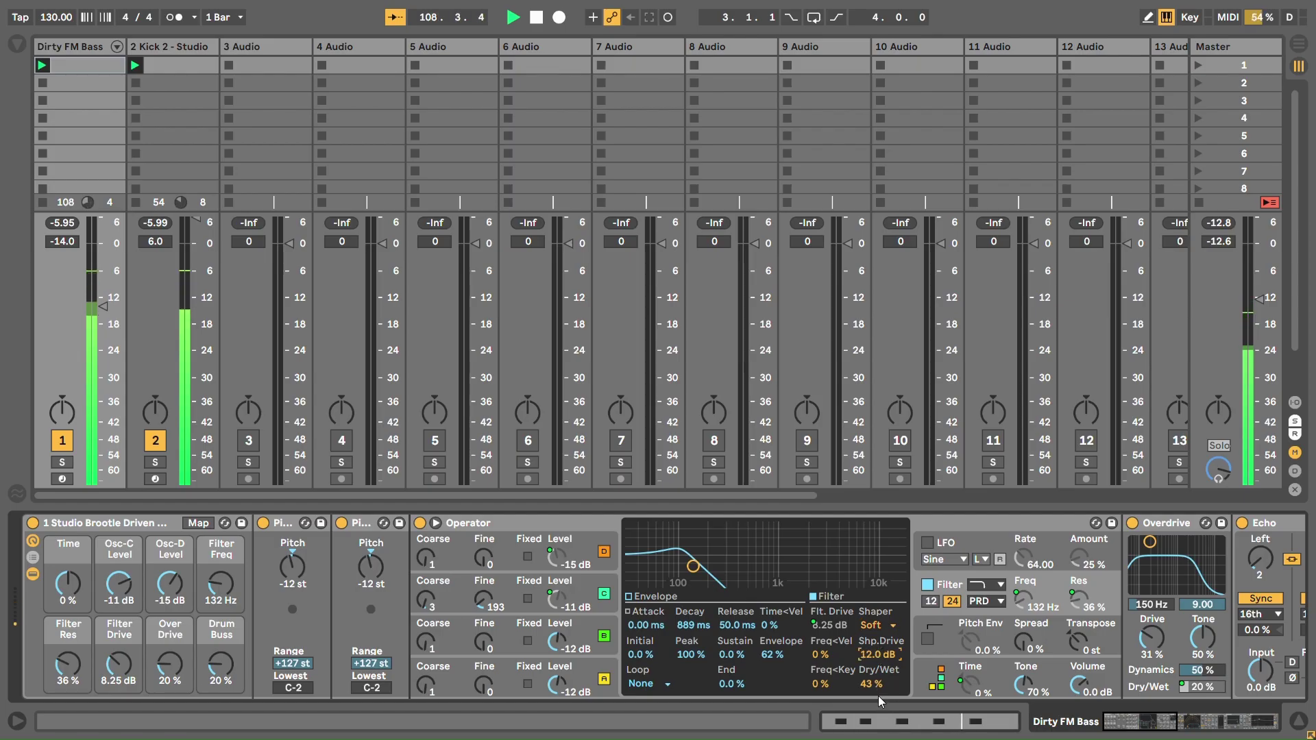
pyautogui.moveTo(878, 697); pyautogui.dragTo(792, 589)
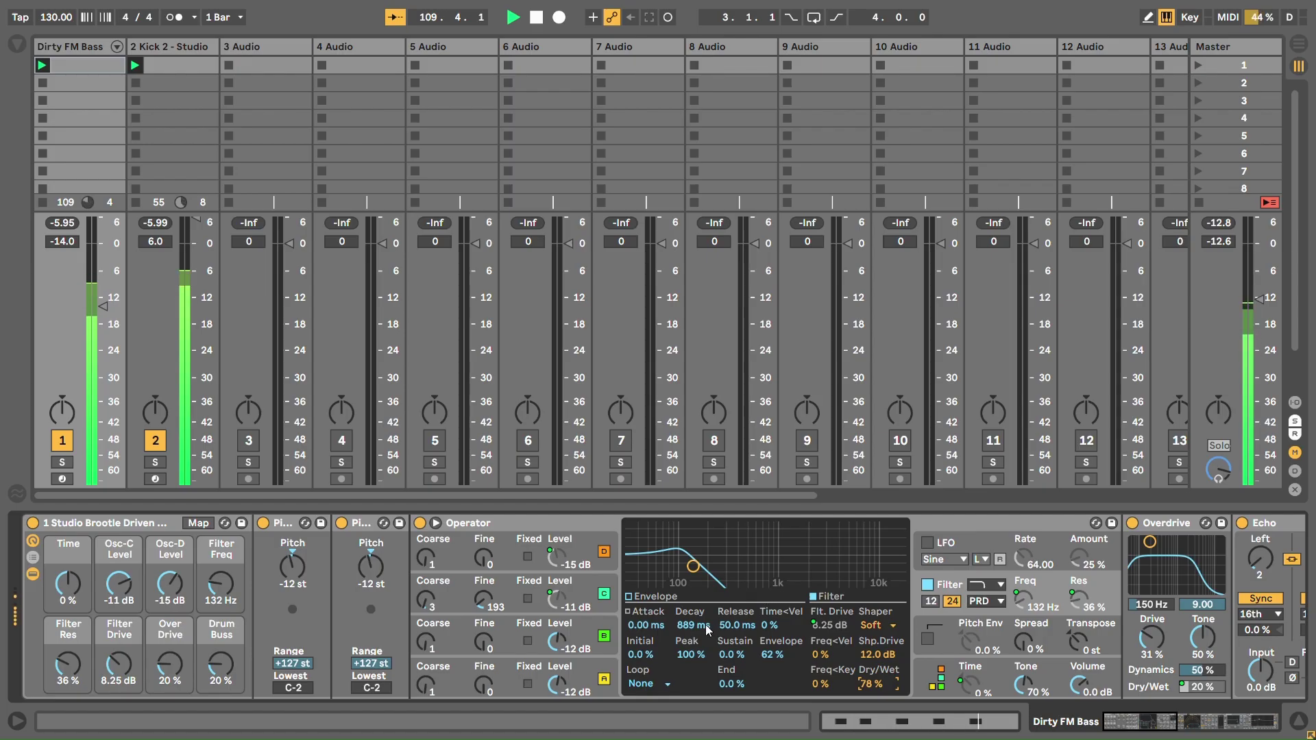
pyautogui.hotkey('ctrl', 'z')
pyautogui.hotkey('ctrl', 'z')
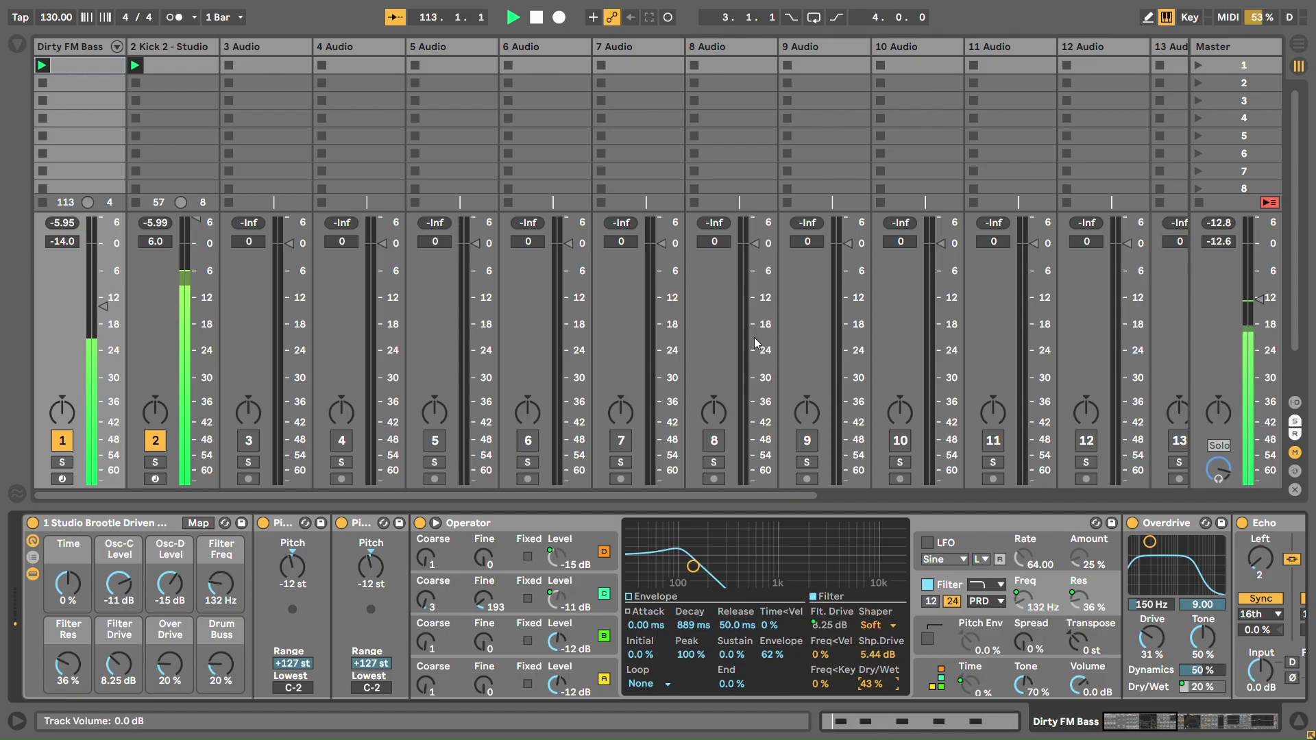
# Step: Try the filter envelope at 100% amount, and with 100% sustain and a 2.38 s decay, undoing each change
pyautogui.moveTo(770, 667); pyautogui.dragTo(765, 597)
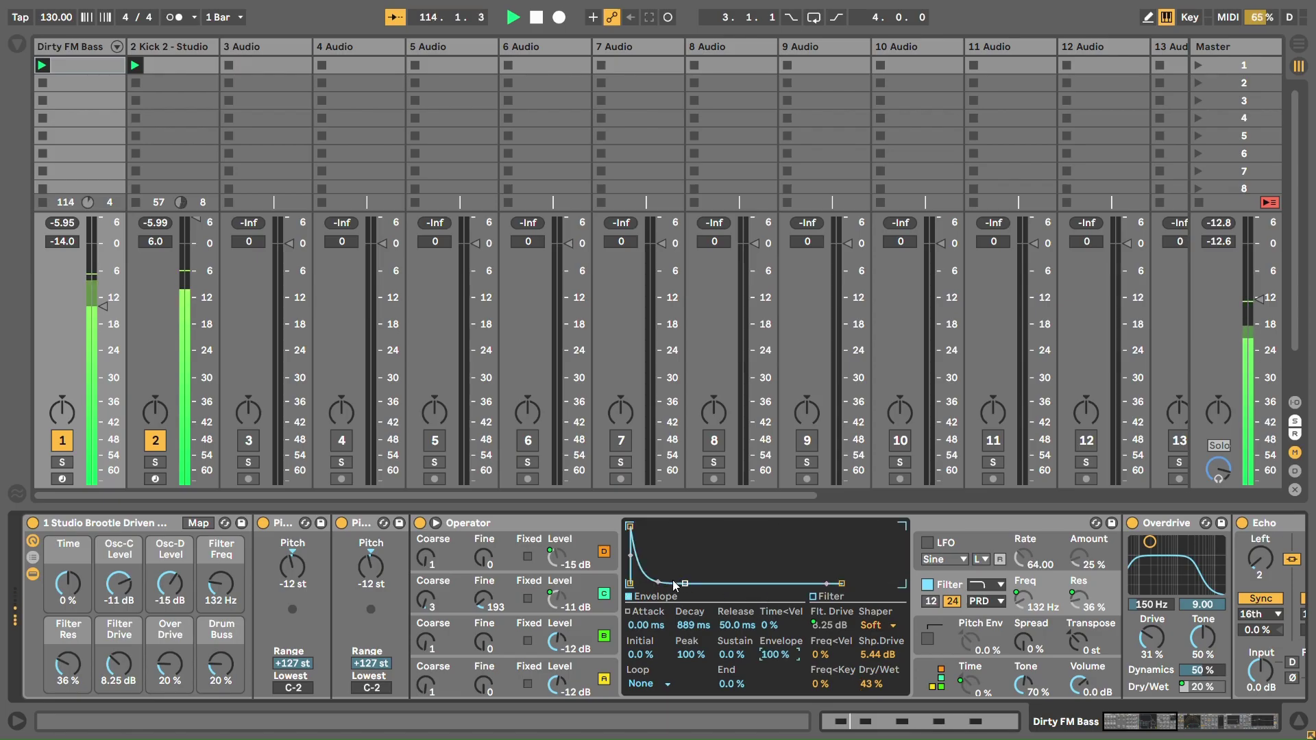
pyautogui.hotkey('ctrl', 'z')
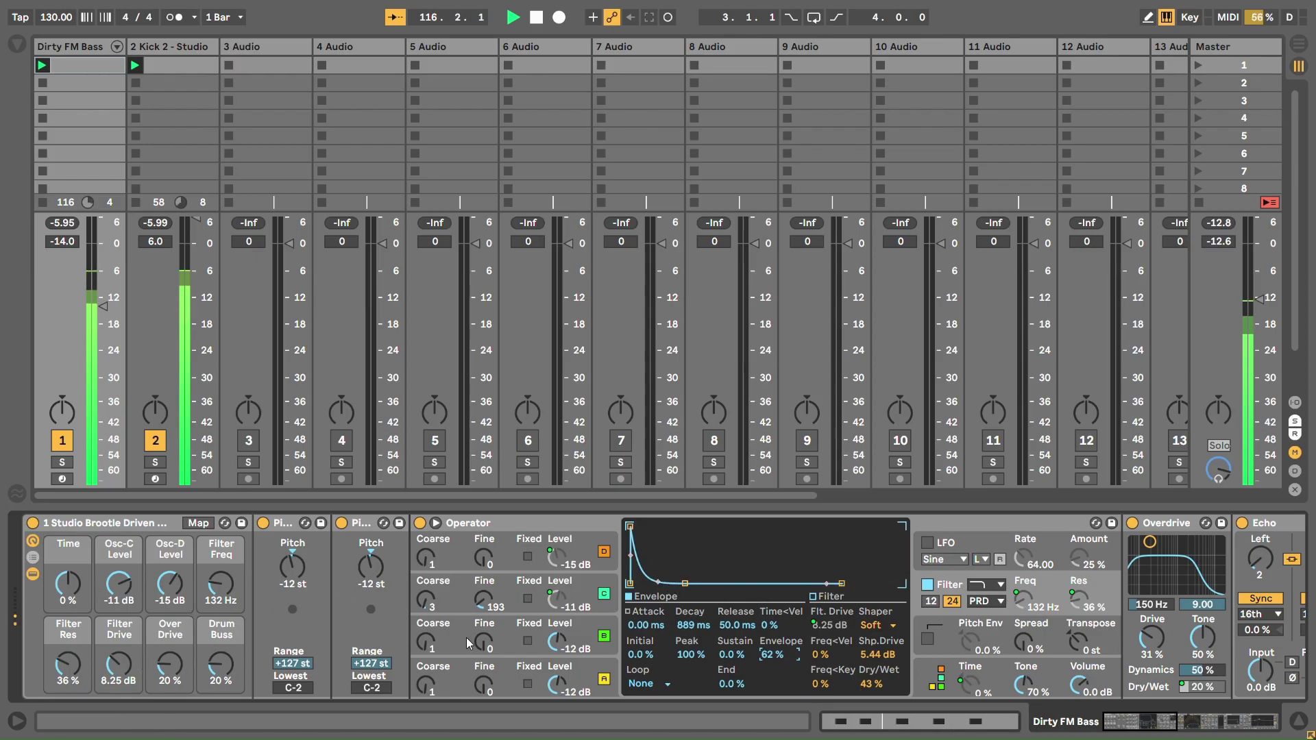
pyautogui.moveTo(661, 585); pyautogui.dragTo(691, 531)
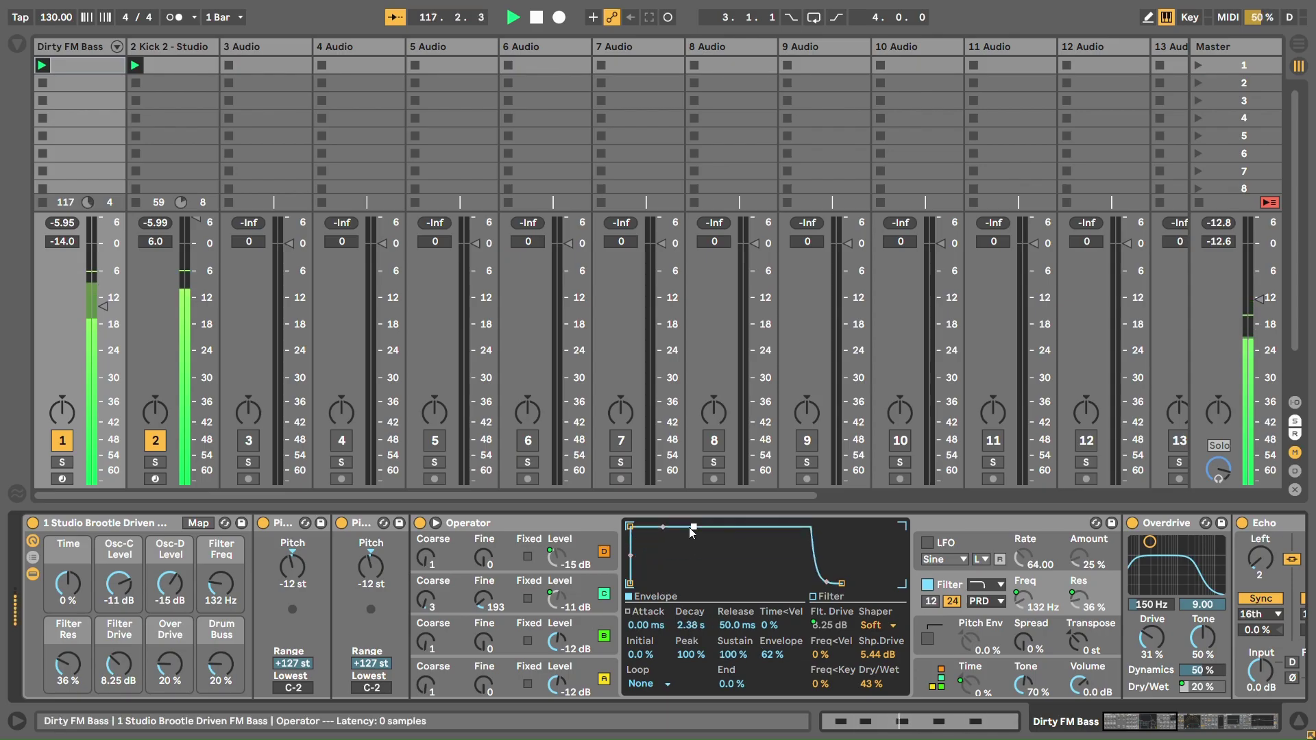
pyautogui.hotkey('ctrl', 'z')
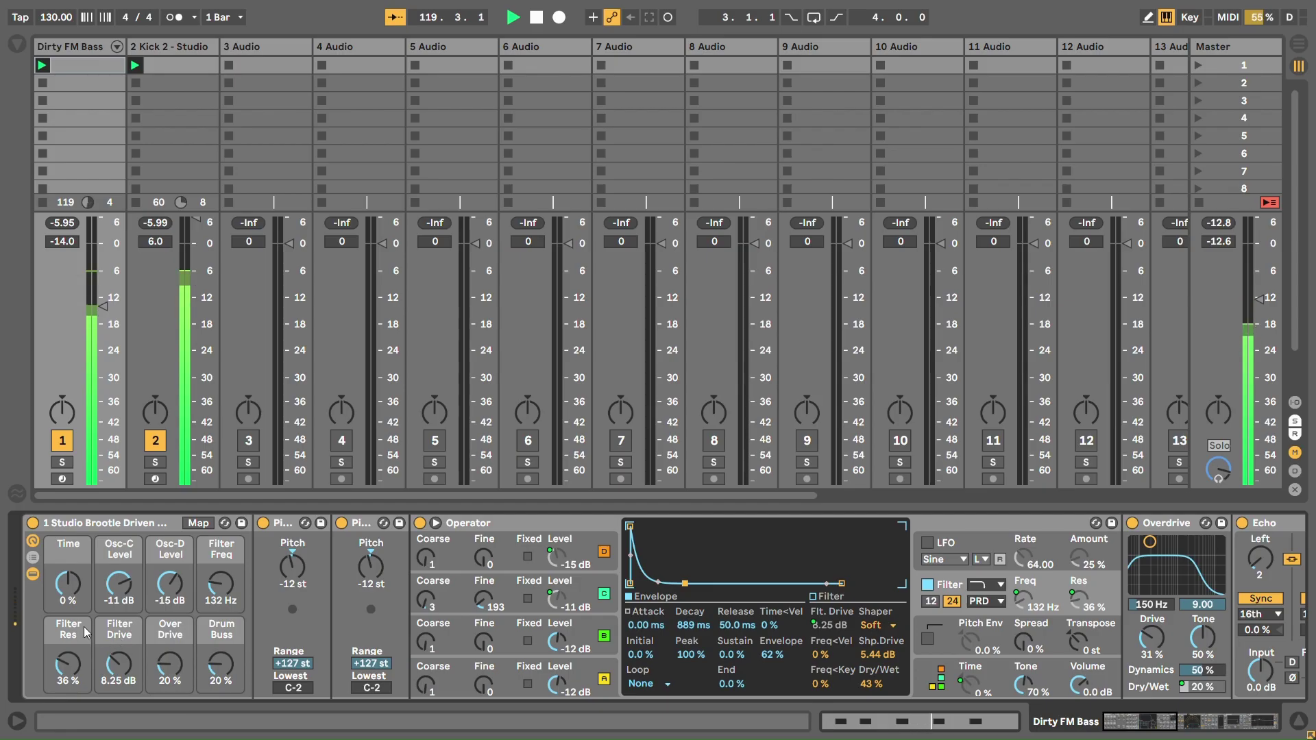
# Step: Try the rack's Time macro at 57% and undo the change
pyautogui.moveTo(68, 596); pyautogui.dragTo(66, 591)
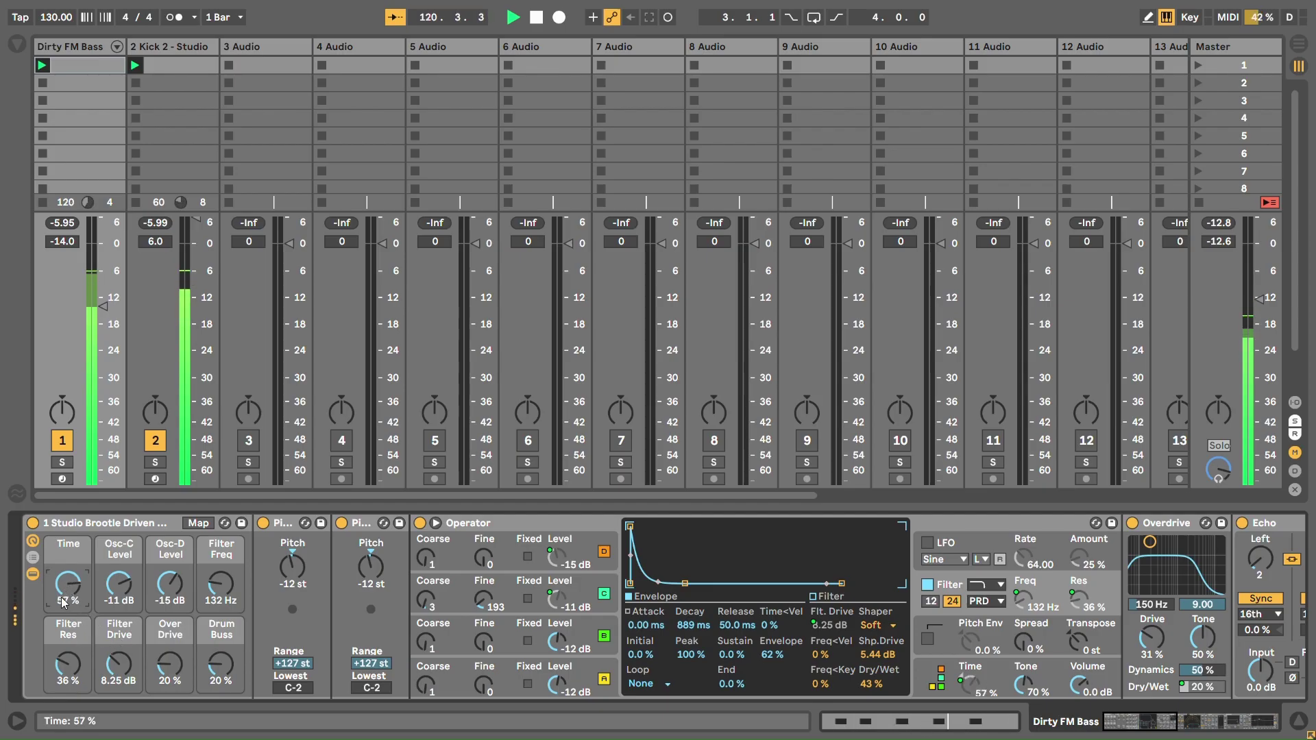
pyautogui.hotkey('ctrl', 'z')
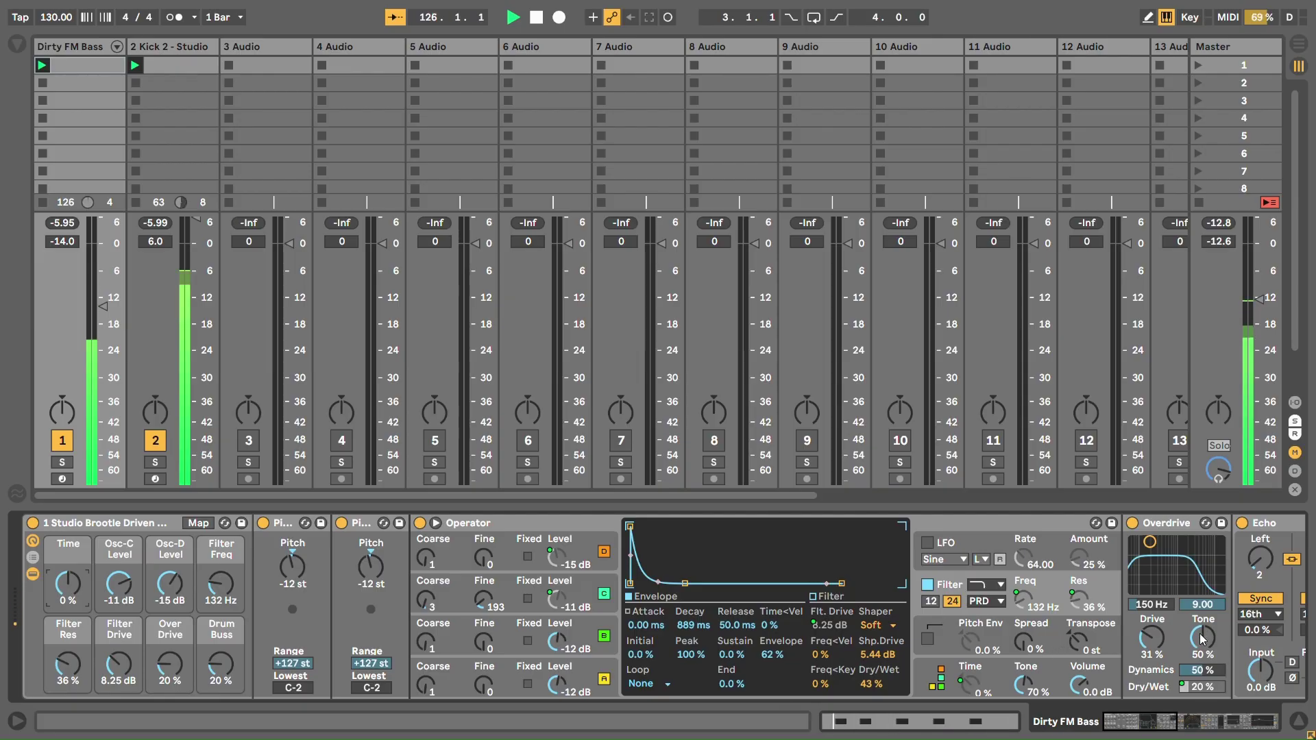
# Step: Raise the Overdrive device's Drive to 100%
pyautogui.click(1164, 728)
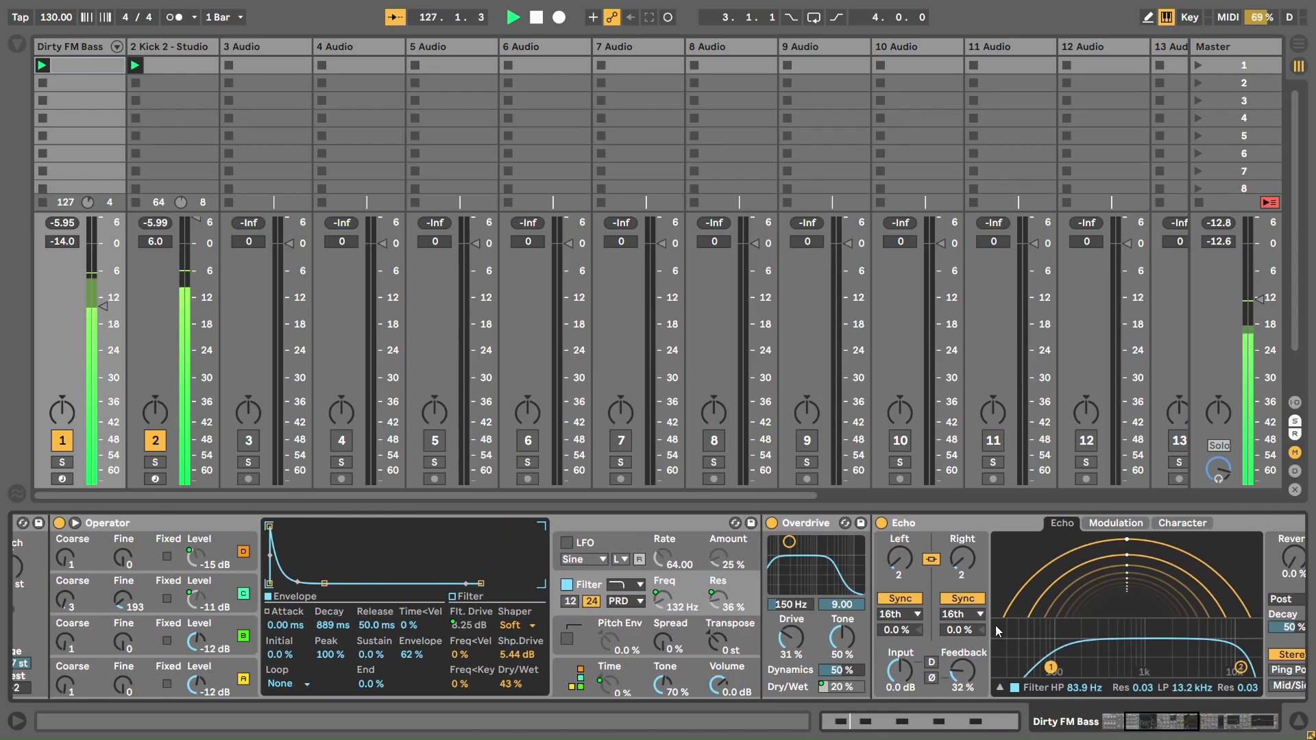
pyautogui.moveTo(798, 638); pyautogui.dragTo(798, 583)
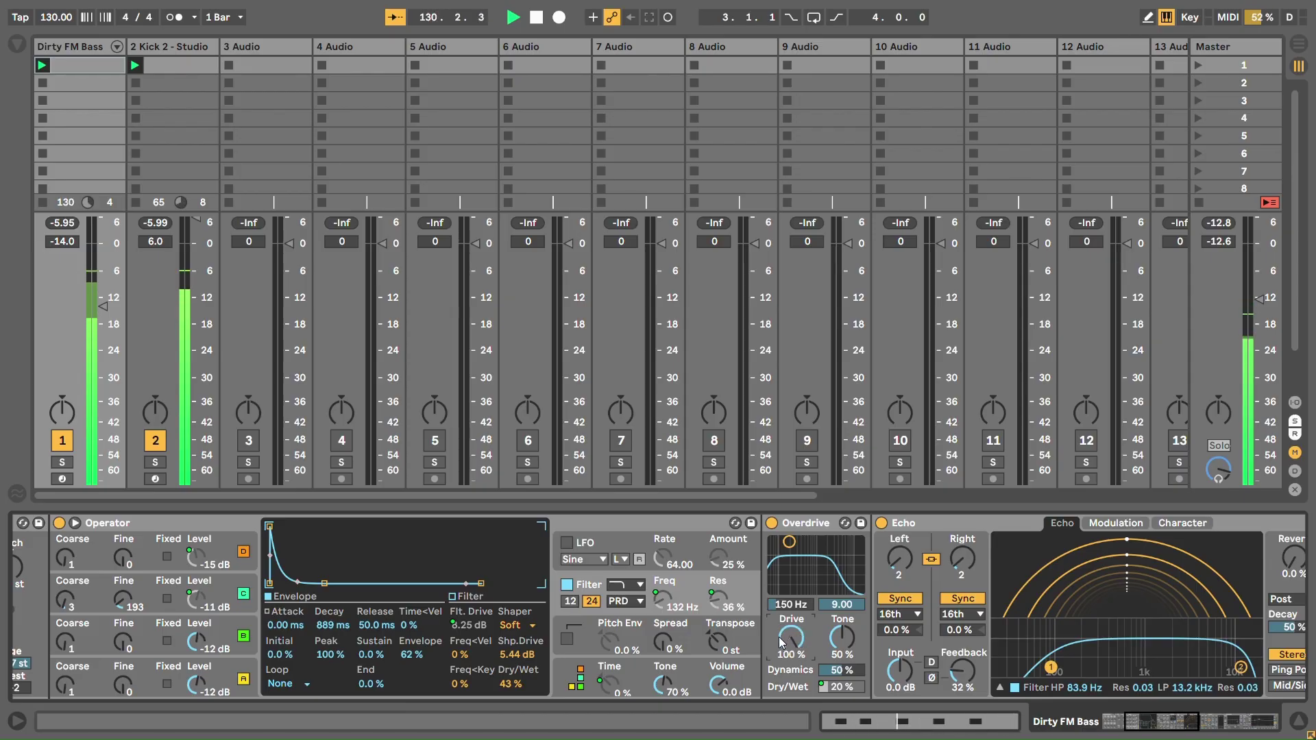
# Step: Undo the Overdrive's Drive change and compare the bass with the Echo device bypassed, leaving Echo switched on
pyautogui.hotkey('ctrl', 'z')
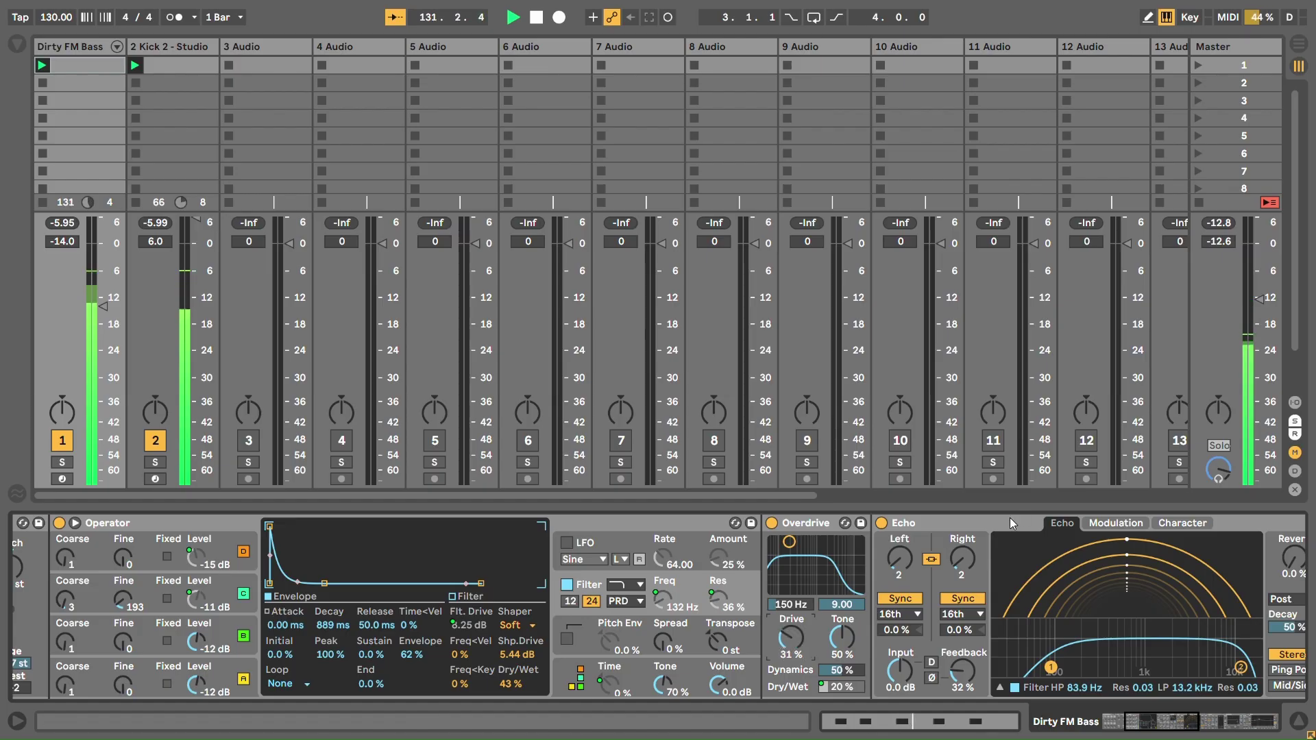
pyautogui.click(1034, 683)
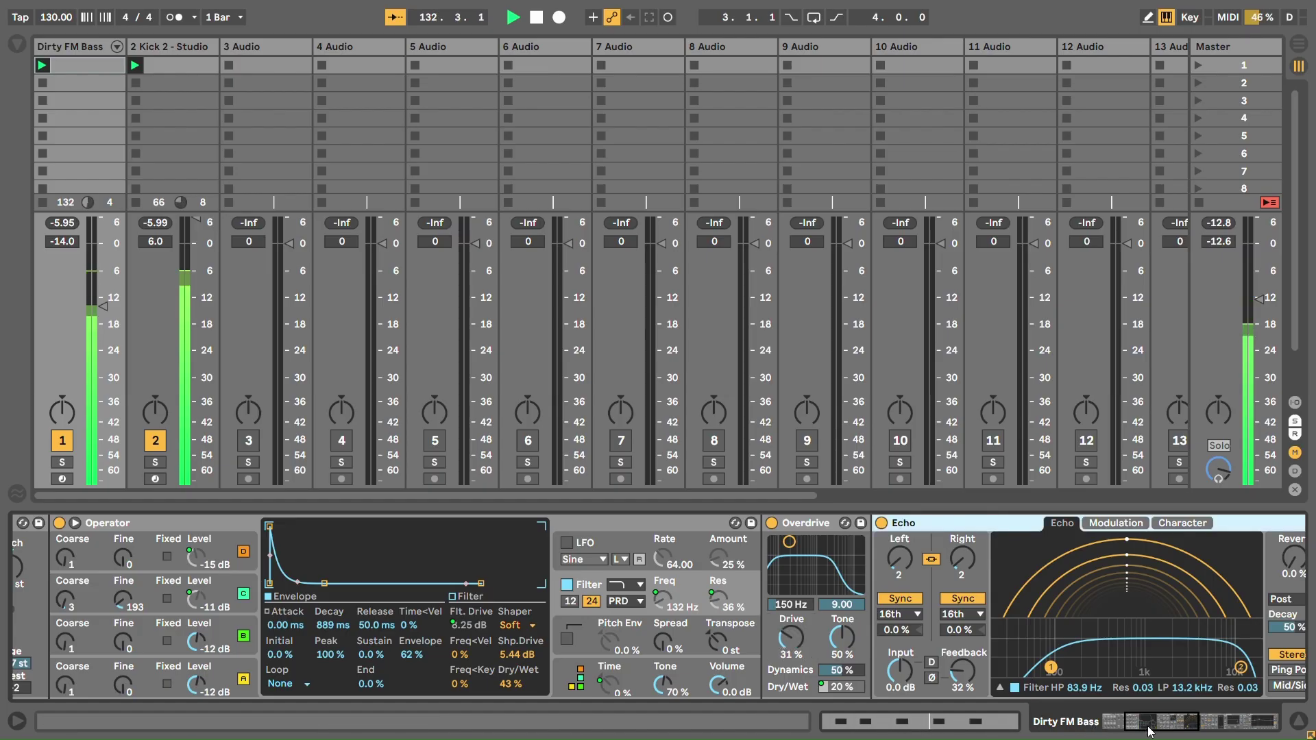
pyautogui.moveTo(1150, 732); pyautogui.dragTo(1162, 731)
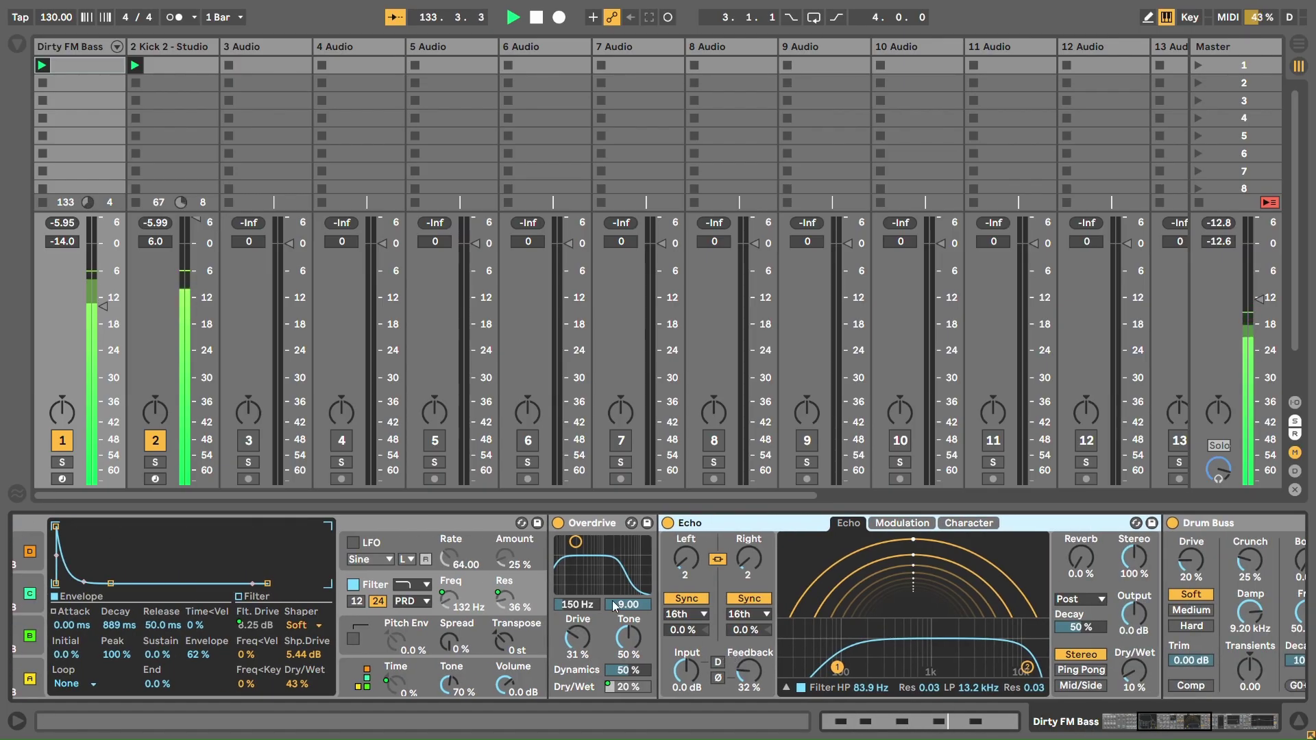
pyautogui.click(668, 524)
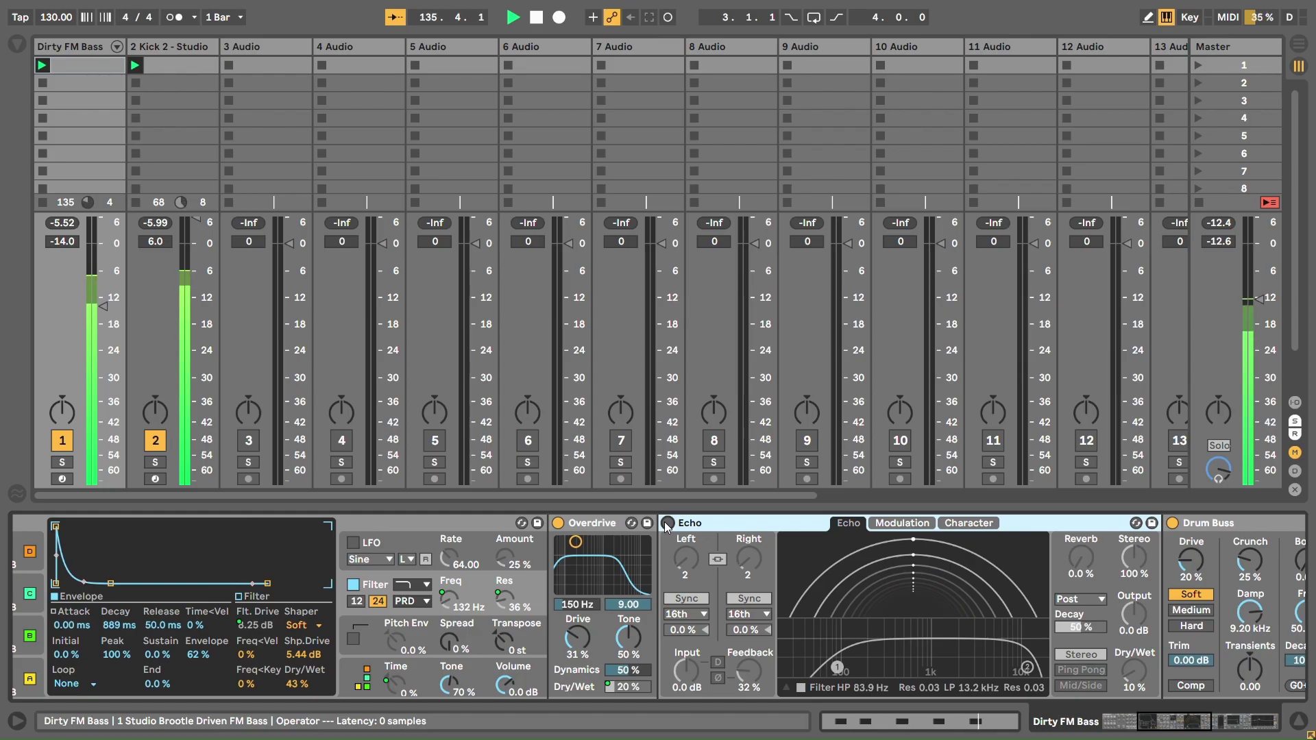
pyautogui.click(669, 523)
# Step: Bypass the Drum Buss to compare the bass without it, and switch the device back on
pyautogui.moveTo(1170, 719); pyautogui.dragTo(1213, 720)
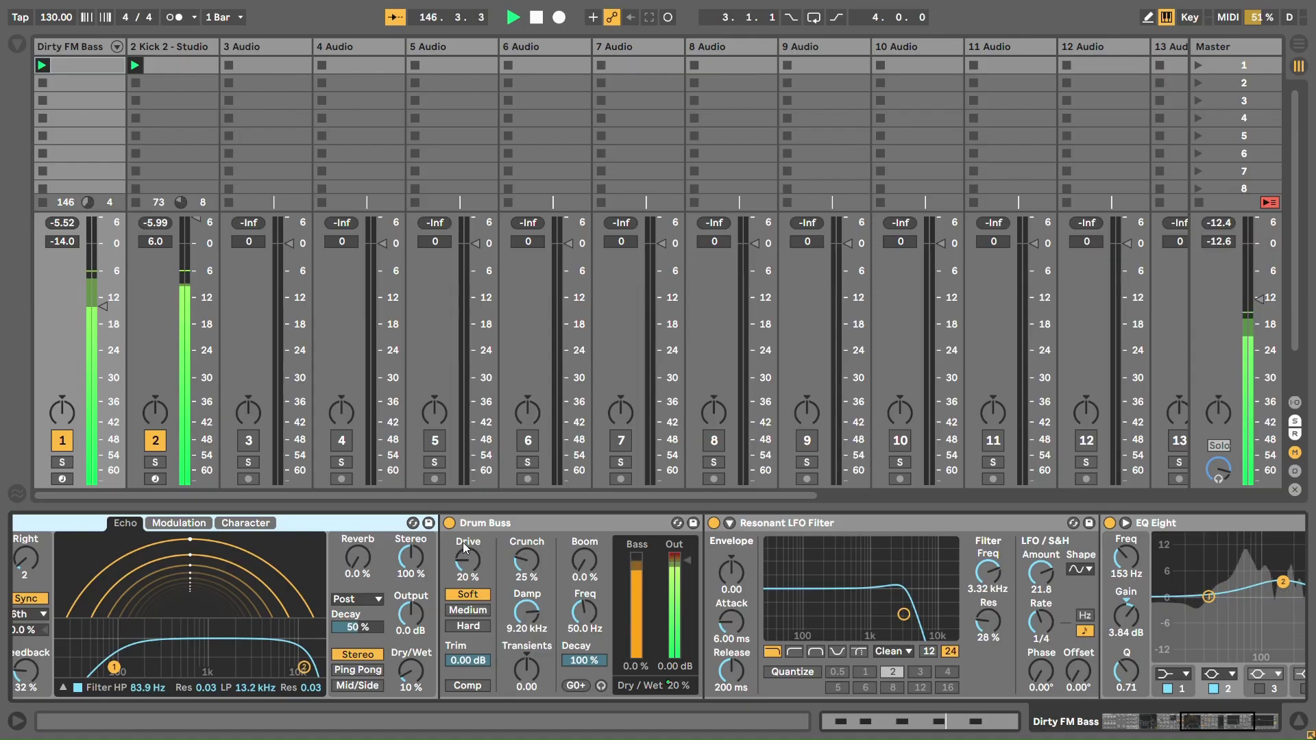
pyautogui.click(450, 524)
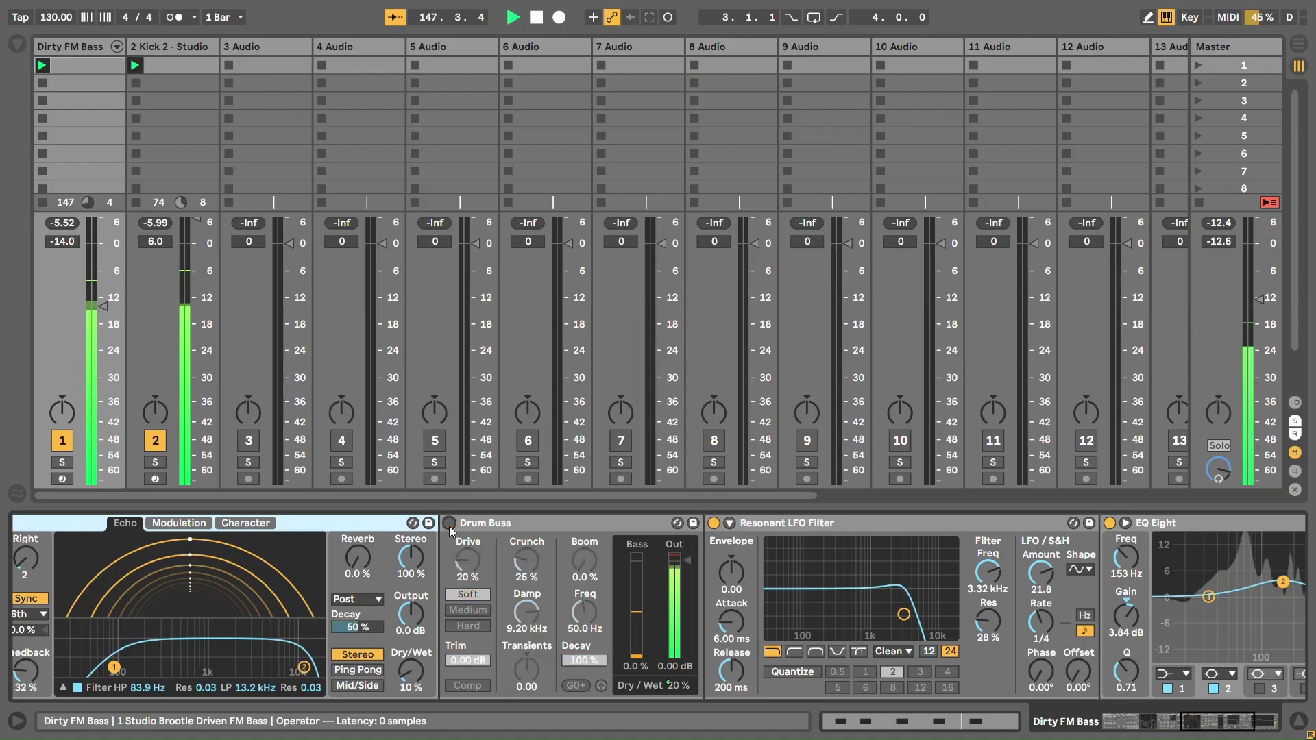
pyautogui.click(449, 524)
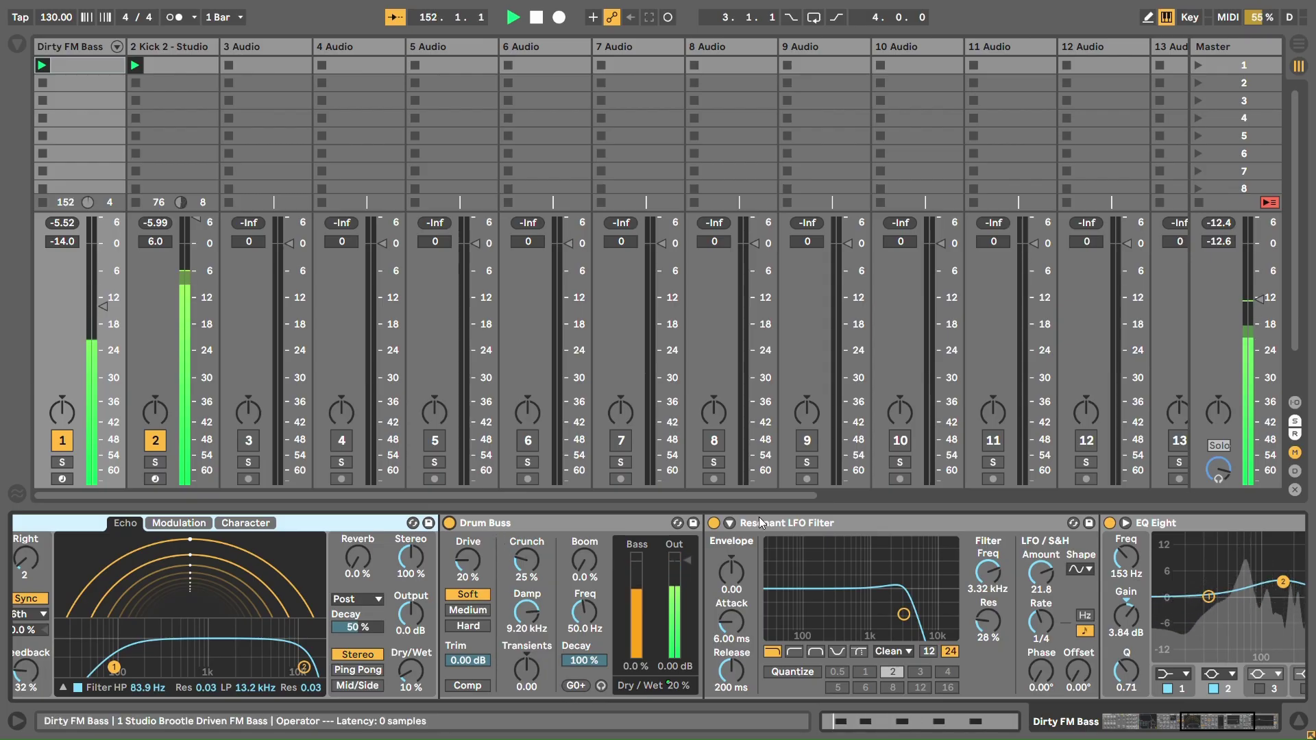
pyautogui.click(530, 524)
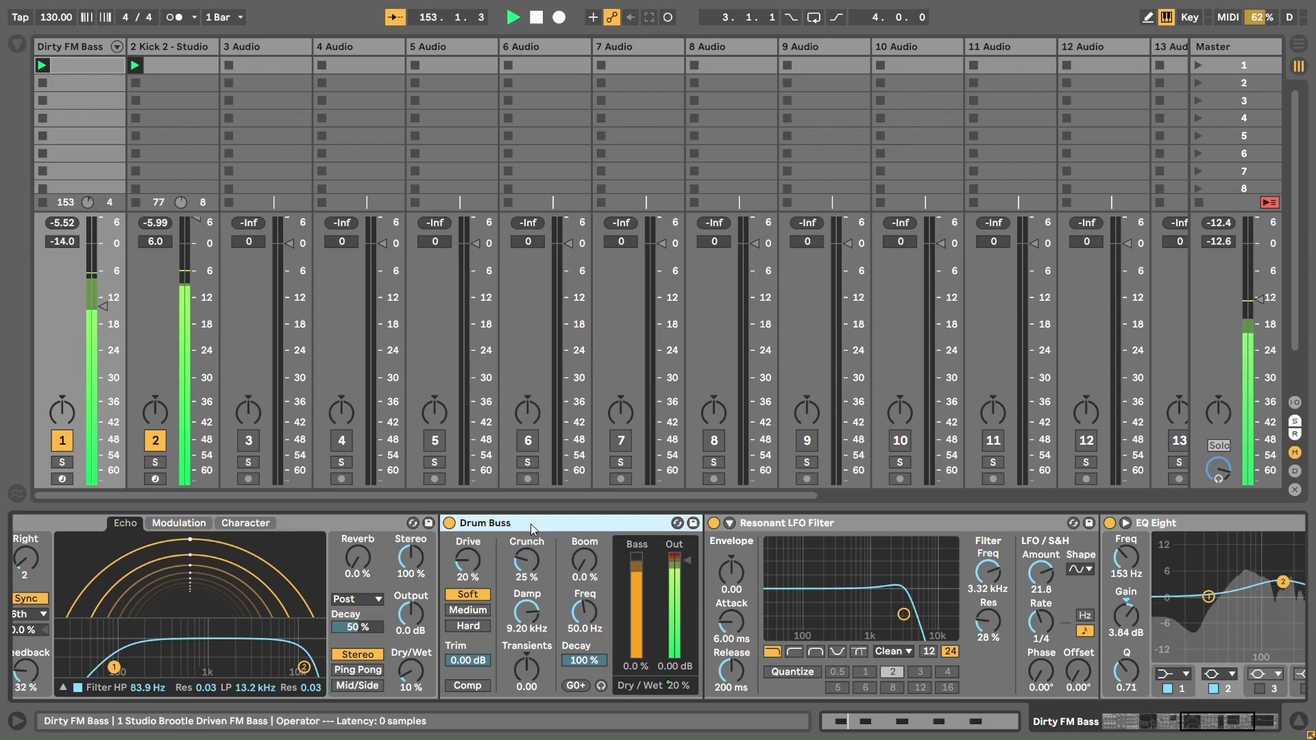
# Step: Solo the Dirty FM Bass track and compare it with the Resonant LFO Filter bypassed, leaving the filter switched on
pyautogui.click(808, 520)
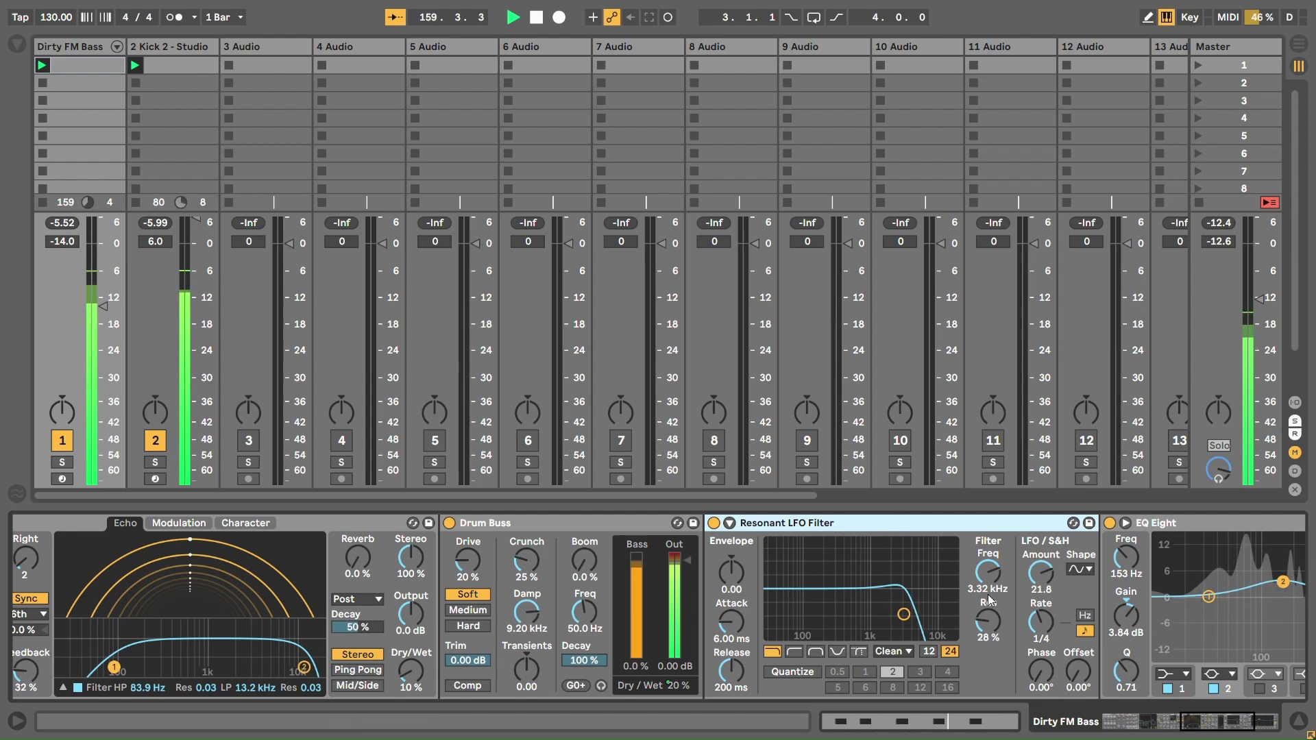
pyautogui.click(713, 524)
pyautogui.click(67, 464)
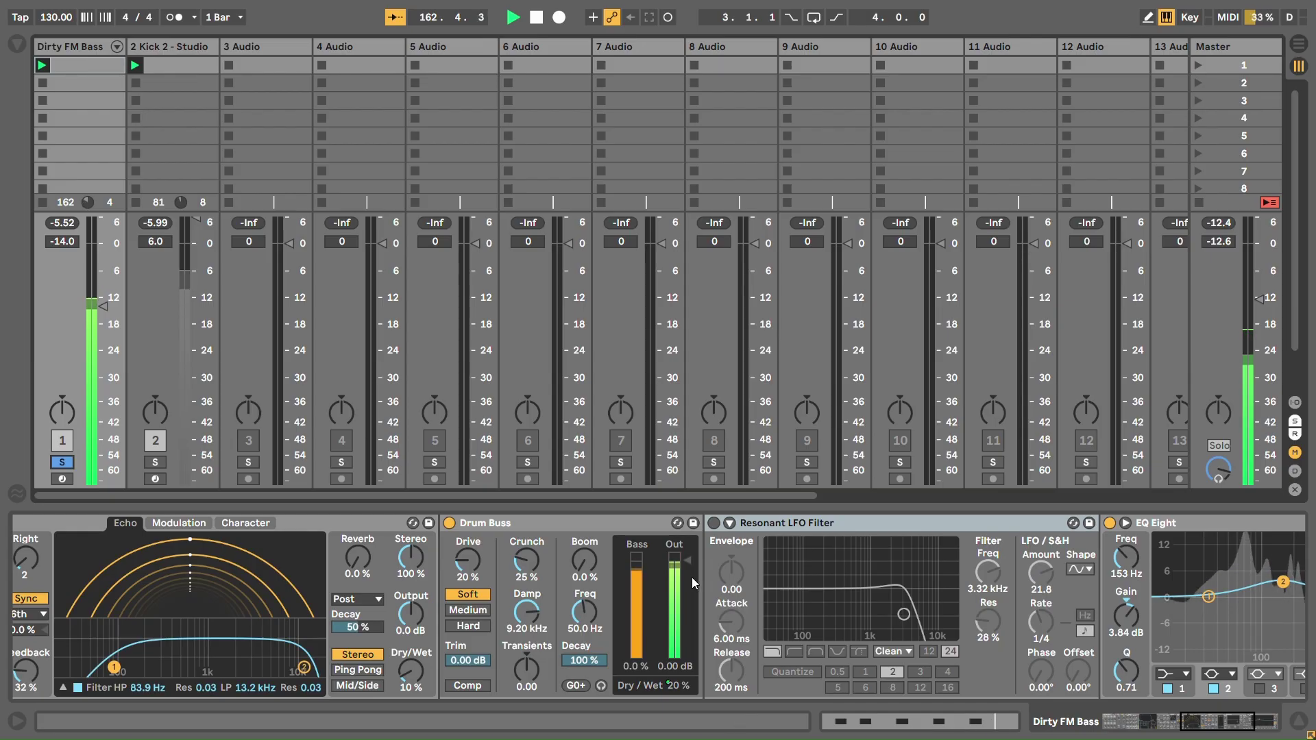
pyautogui.click(714, 524)
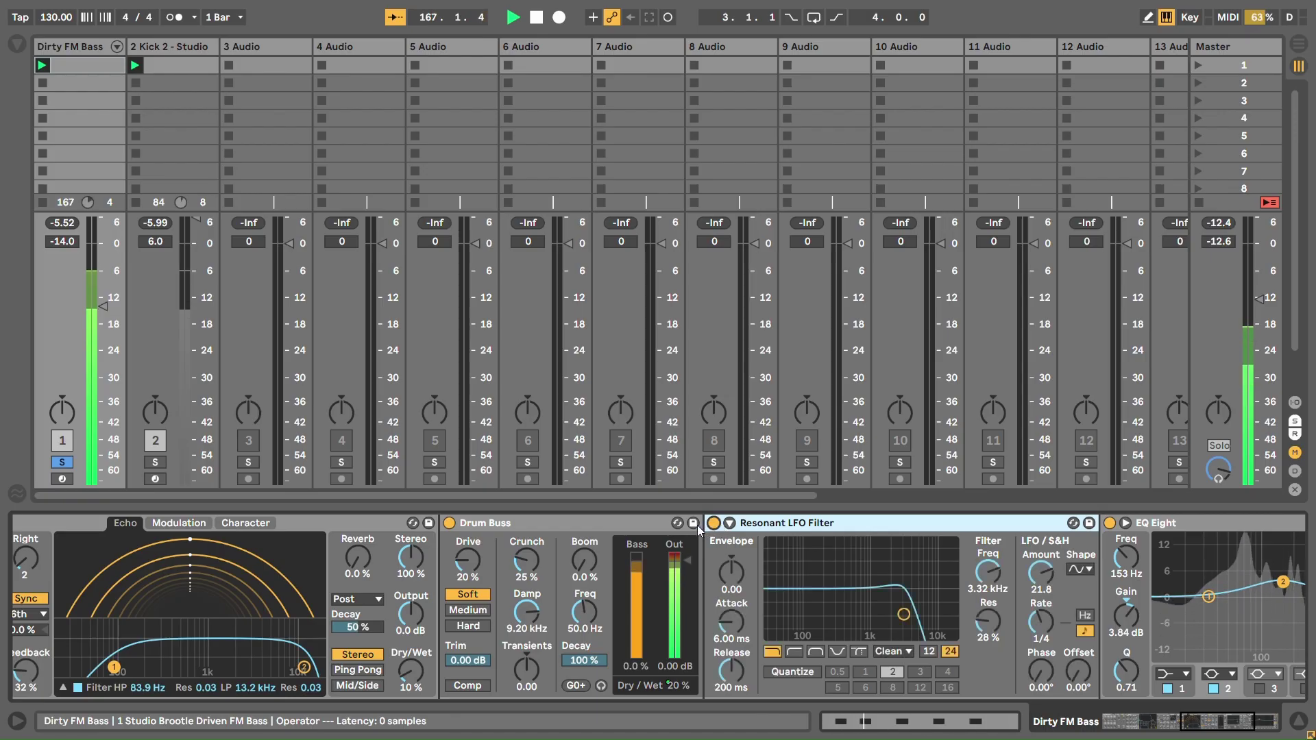
# Step: Try the Resonant LFO Filter at 1.28 kHz with 76% resonance, and undo both changes
pyautogui.moveTo(988, 571)
pyautogui.mouseDown()
pyautogui.moveTo(988, 606)
pyautogui.moveTo(988, 590)
pyautogui.mouseUp()
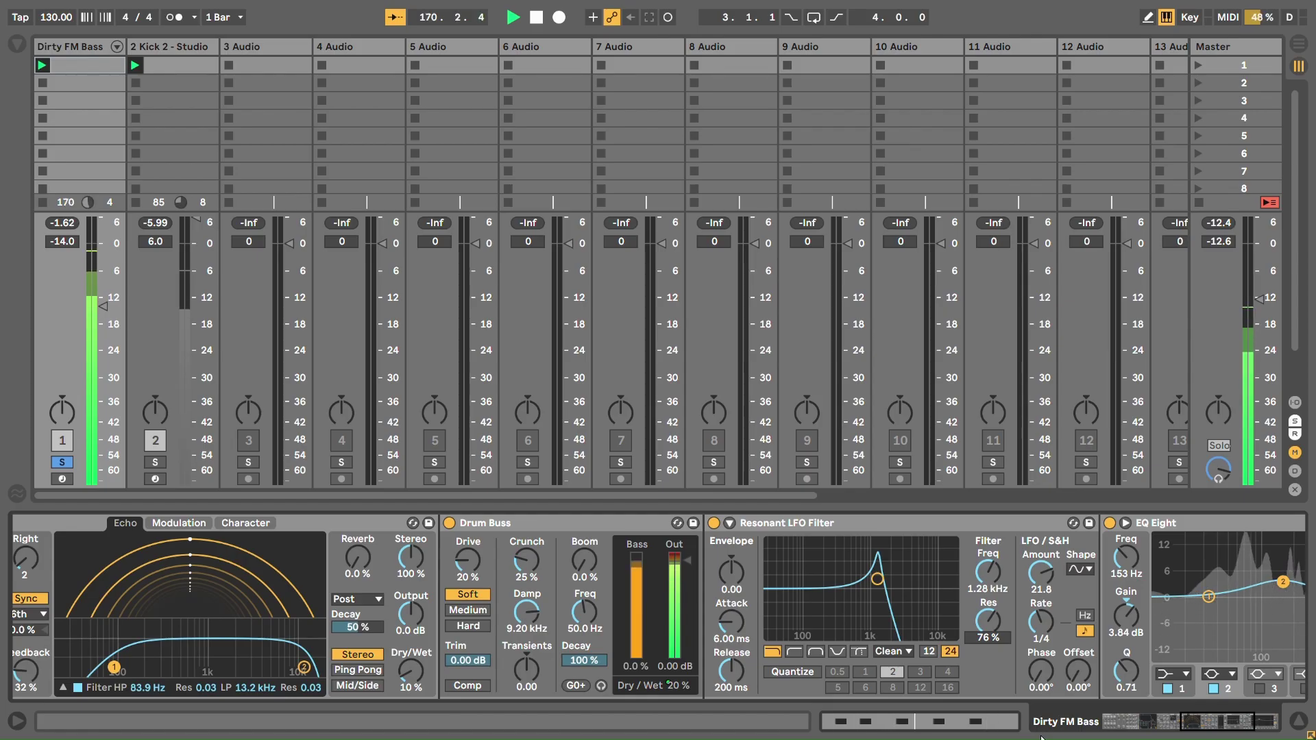
pyautogui.hotkey('ctrl', 'z')
pyautogui.hotkey('ctrl', 'z')
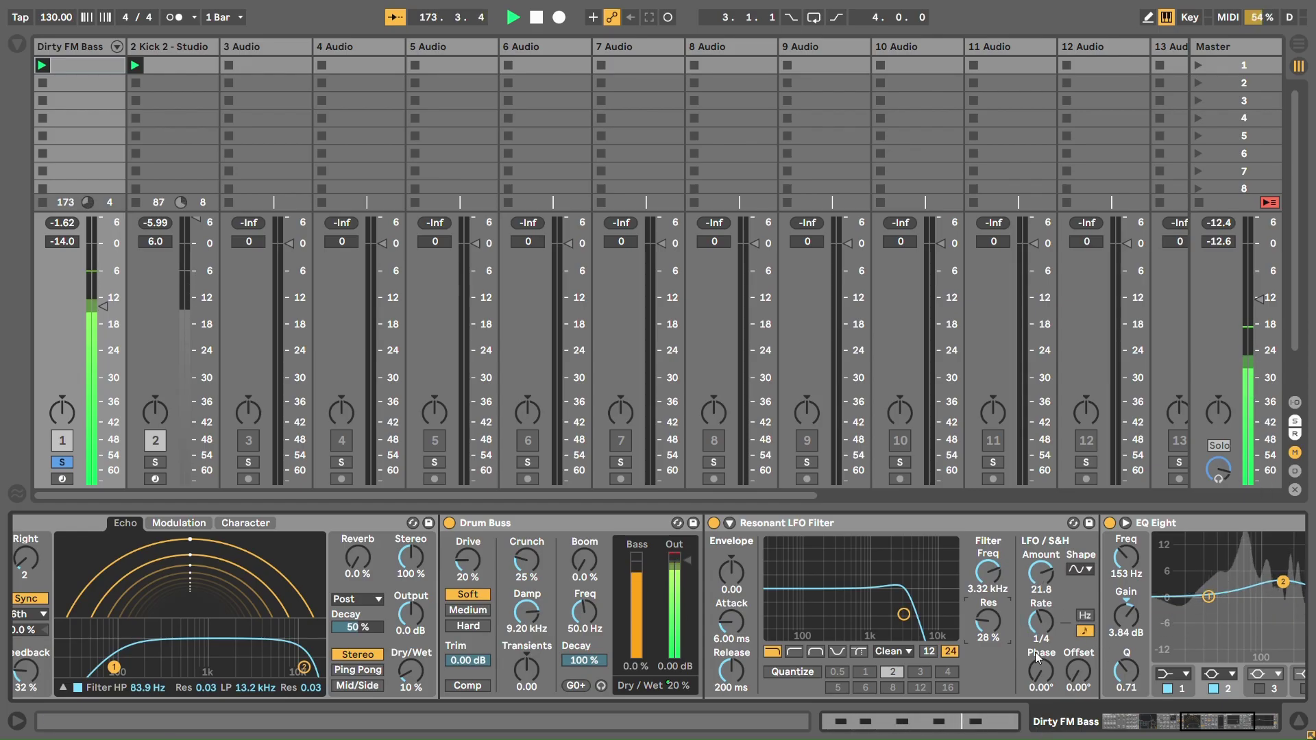
pyautogui.click(1046, 590)
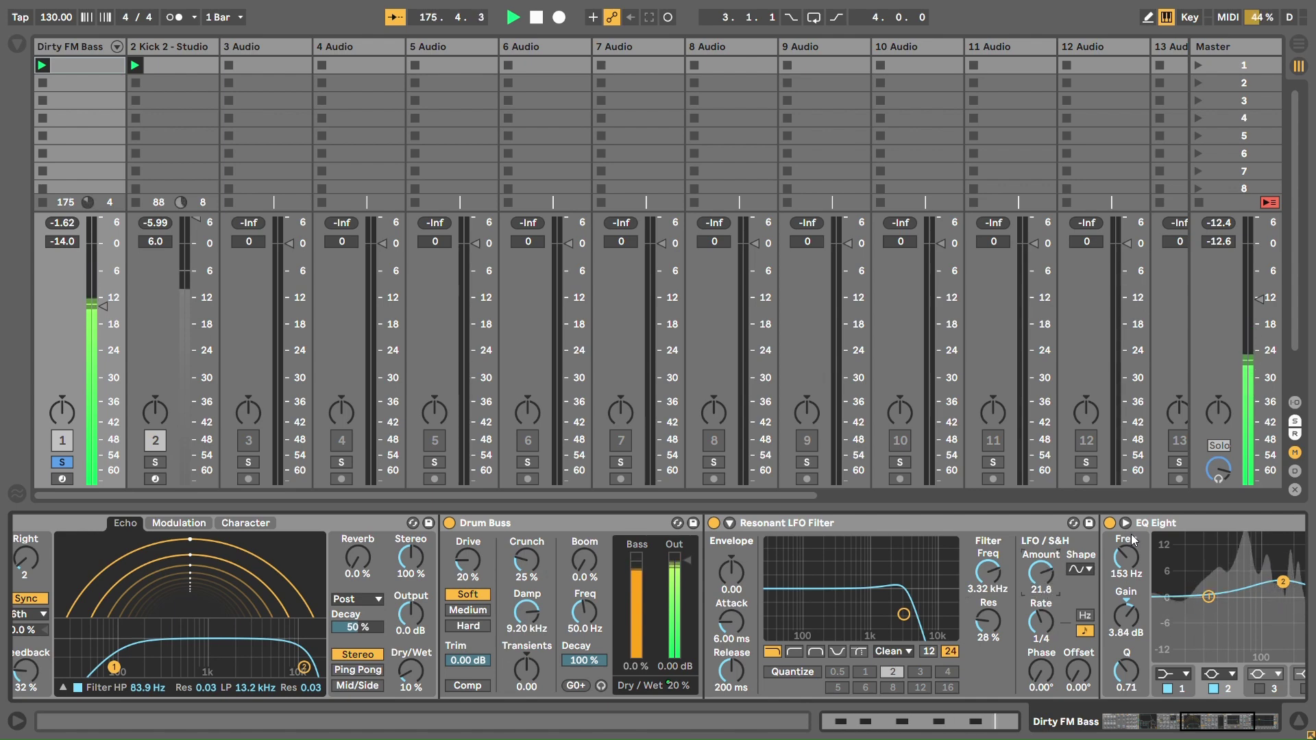
# Step: View the EQ Eight at the end of the device chain and return to the rack's macros
pyautogui.click(1231, 725)
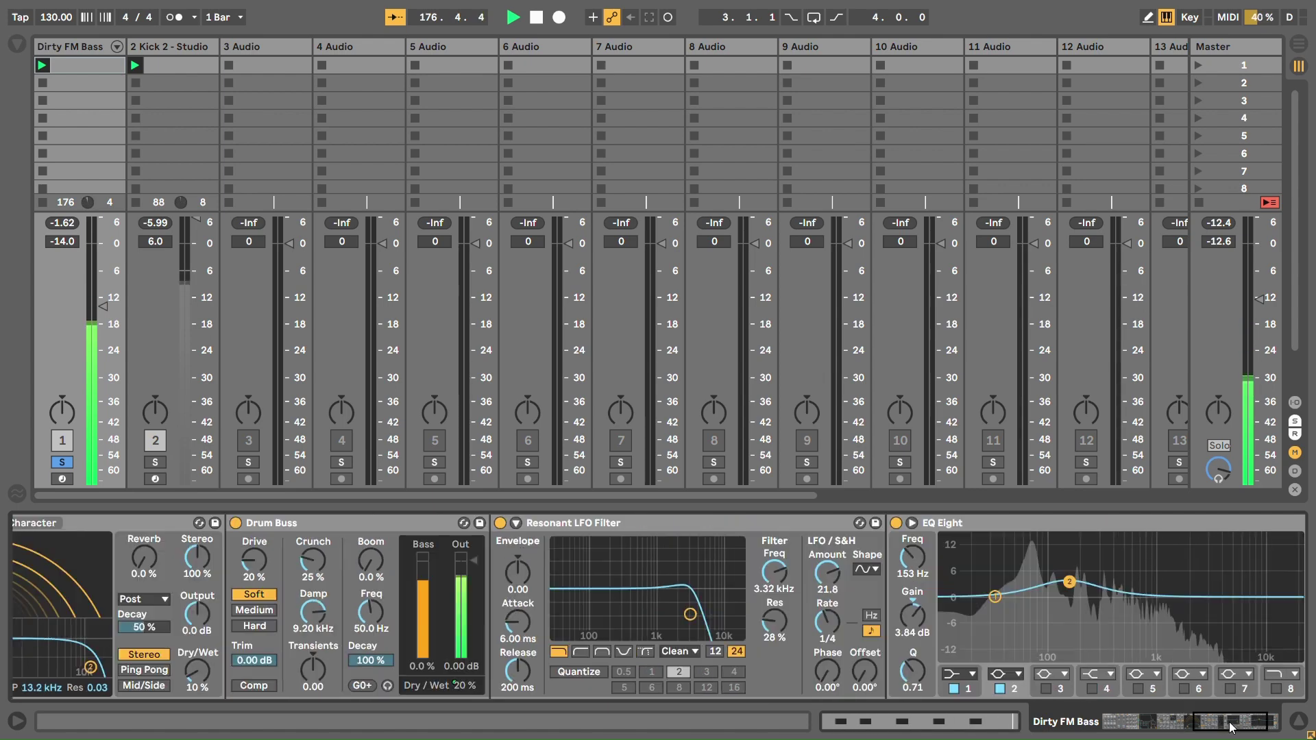
pyautogui.moveTo(1231, 726); pyautogui.dragTo(1254, 728)
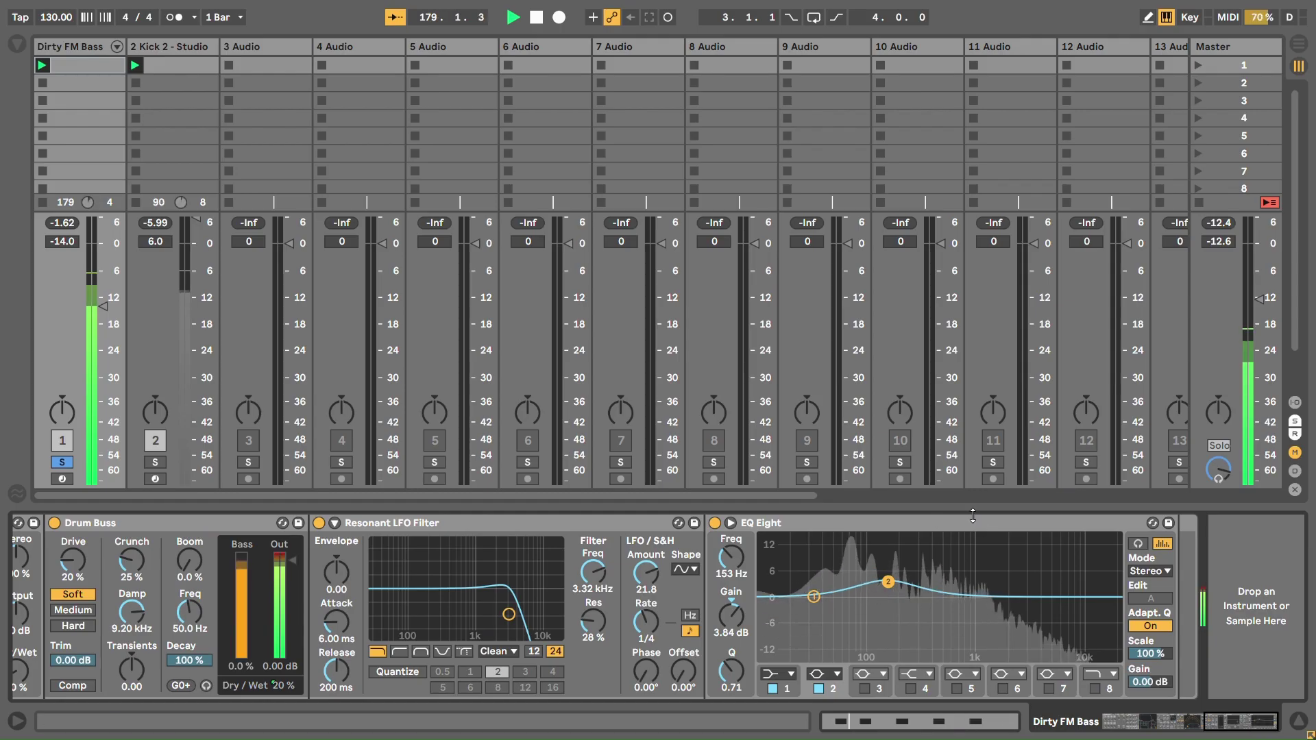
pyautogui.click(1135, 722)
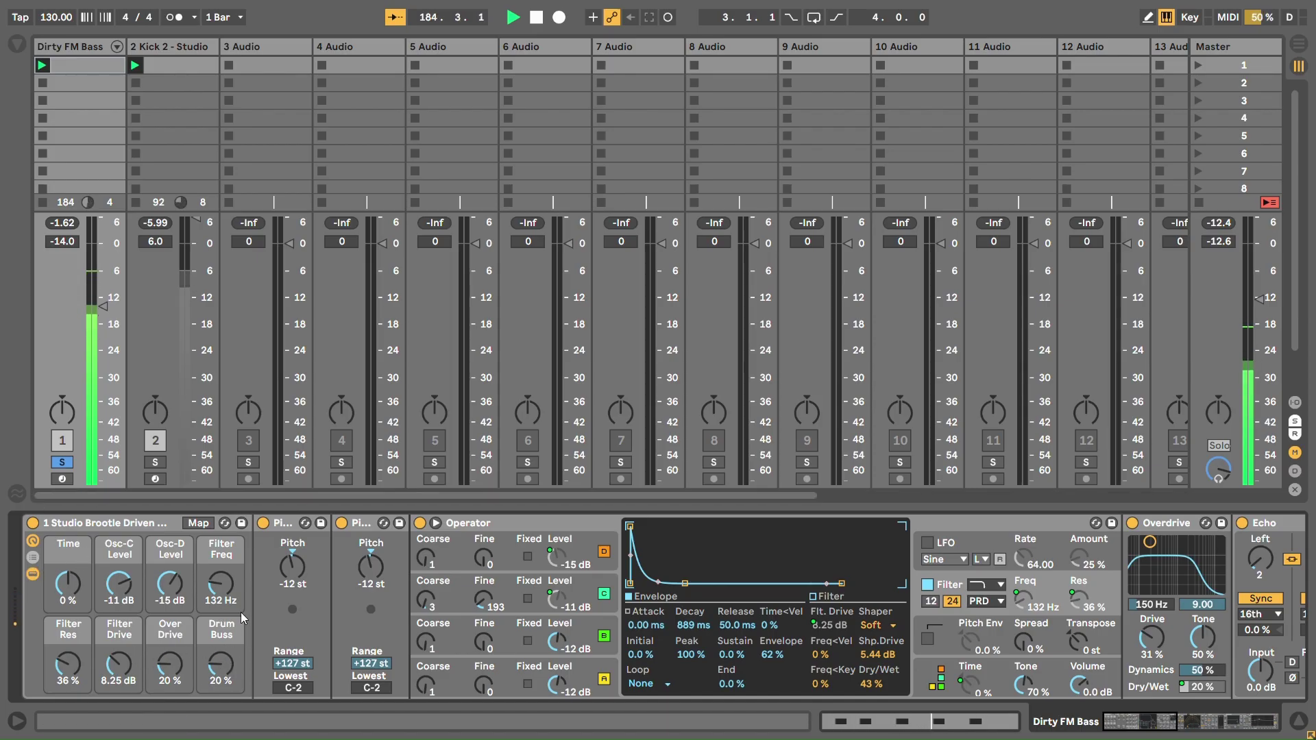
# Step: Try the Drum Buss macro at 93% and the Over Drive macro at 77%, resetting them to 20% and 50%
pyautogui.moveTo(220, 668)
pyautogui.mouseDown()
pyautogui.moveTo(220, 624)
pyautogui.moveTo(220, 644)
pyautogui.mouseUp()
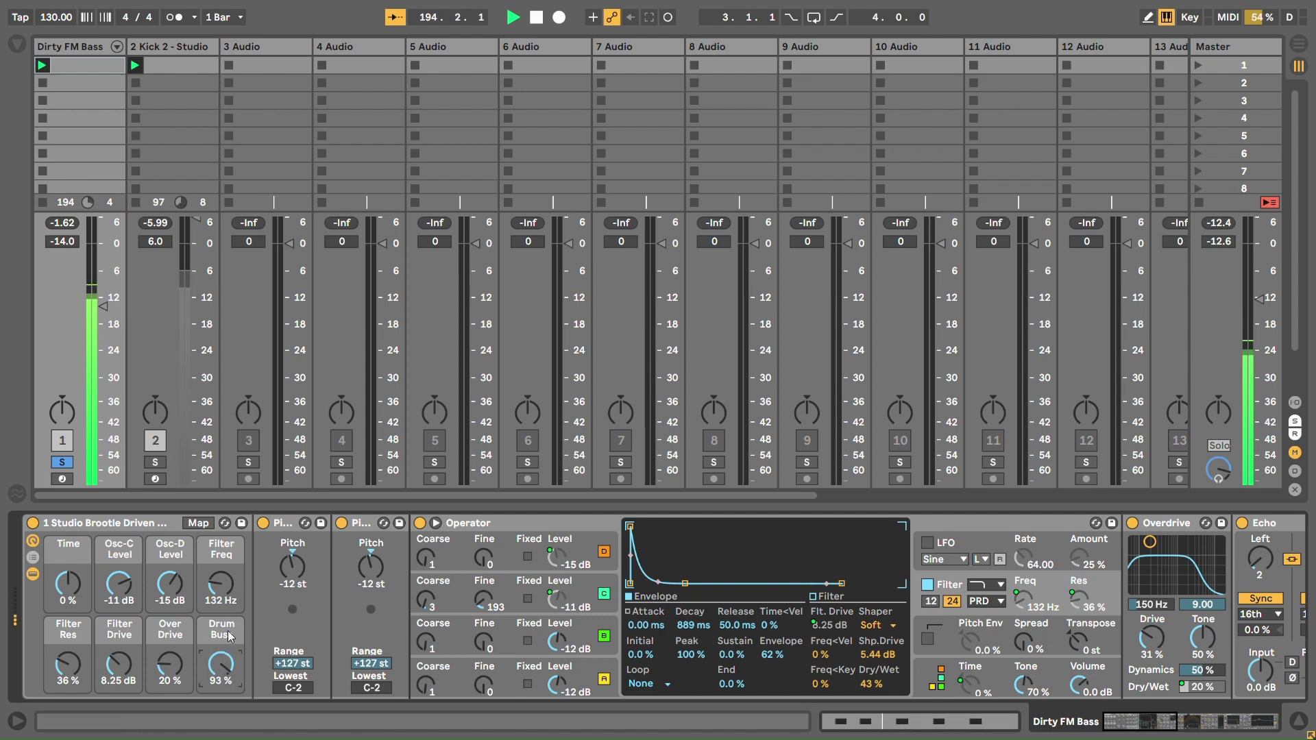
pyautogui.doubleClick(225, 654)
pyautogui.moveTo(175, 671); pyautogui.dragTo(176, 617)
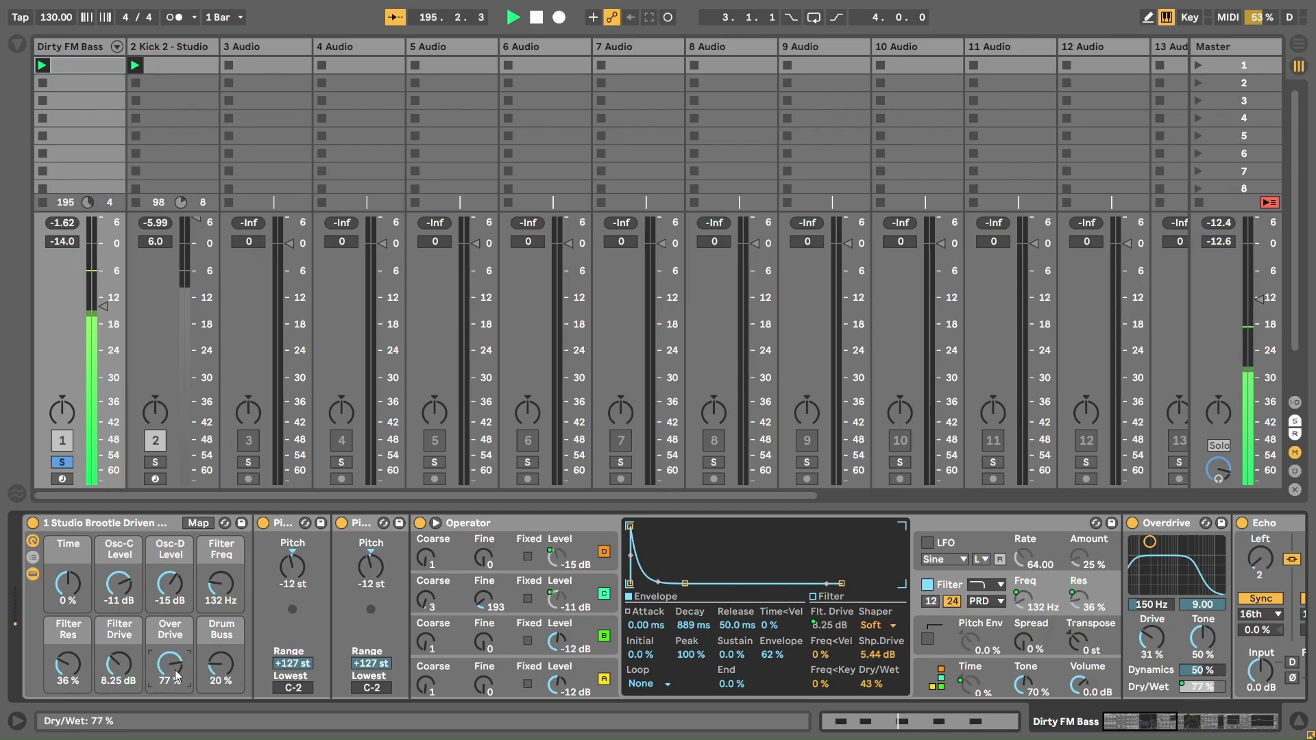
pyautogui.doubleClick(177, 675)
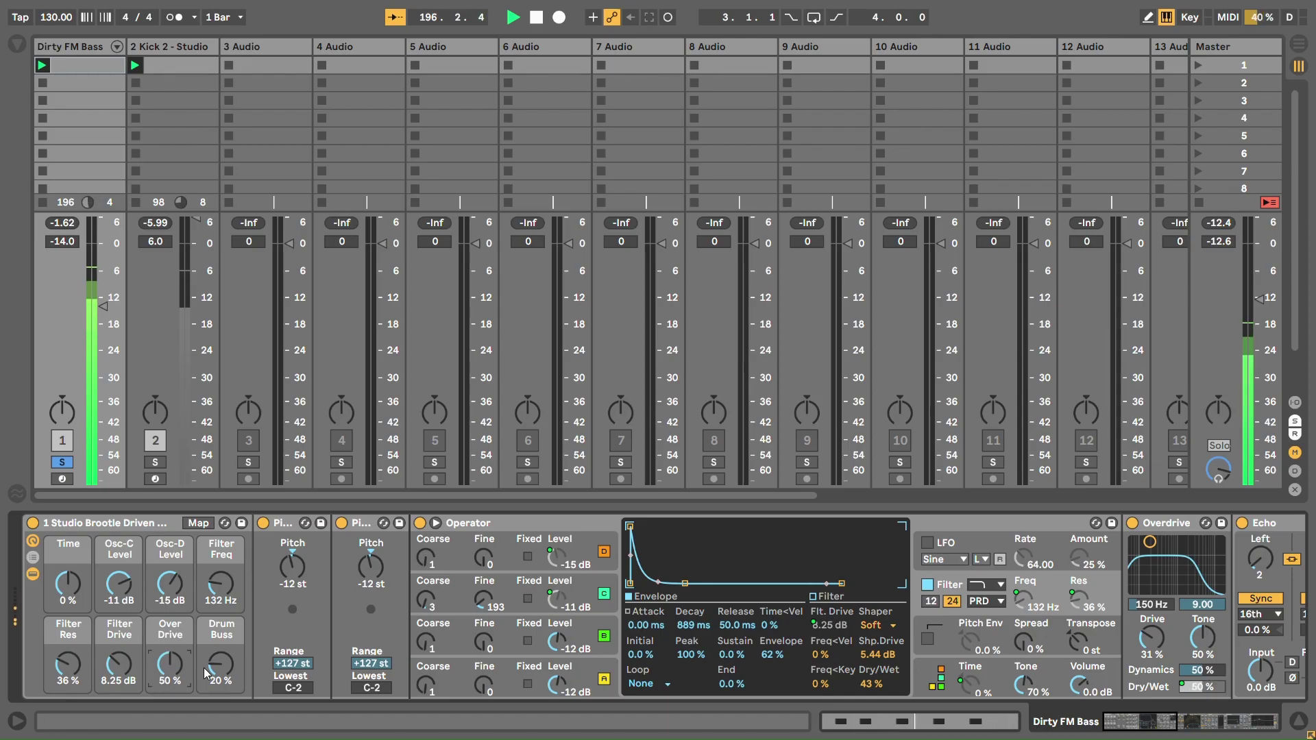
# Step: Try the Over Drive macro at 100% and the Drum Buss macro at 69%, and undo both changes
pyautogui.moveTo(183, 649); pyautogui.dragTo(182, 601)
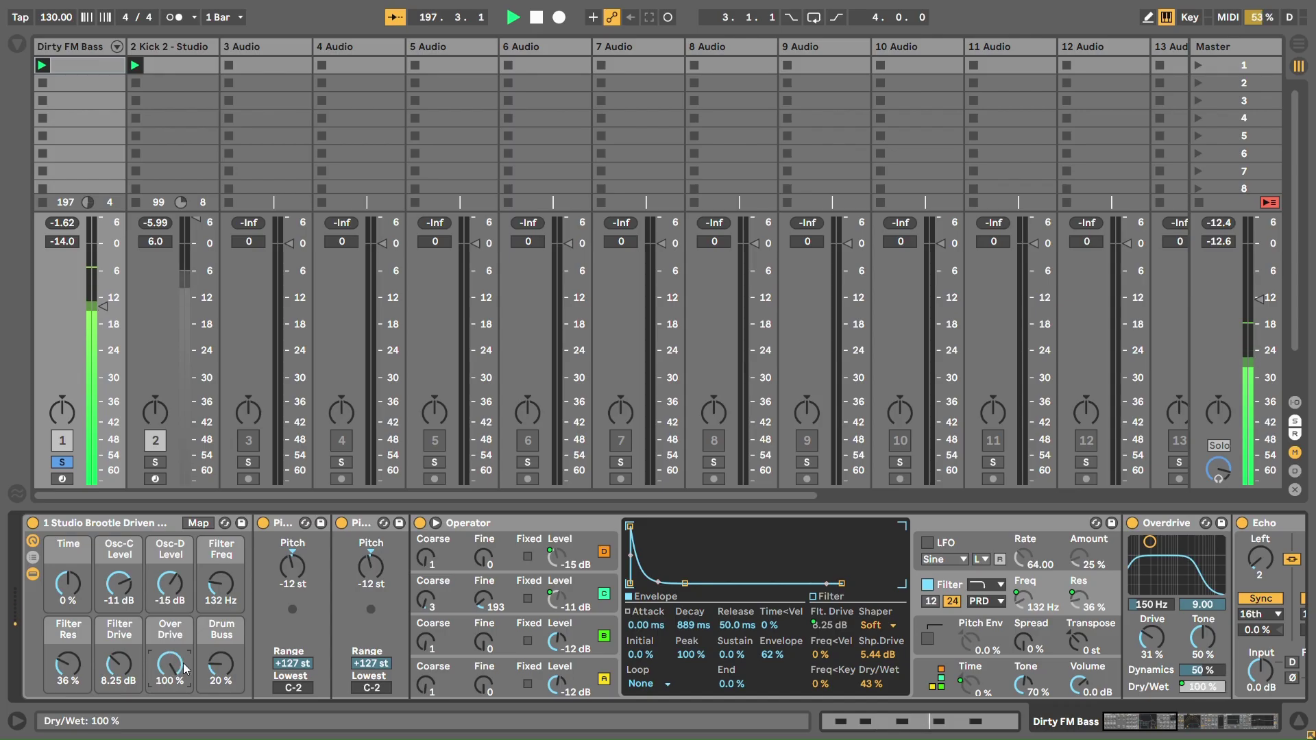
pyautogui.moveTo(221, 663); pyautogui.dragTo(220, 621)
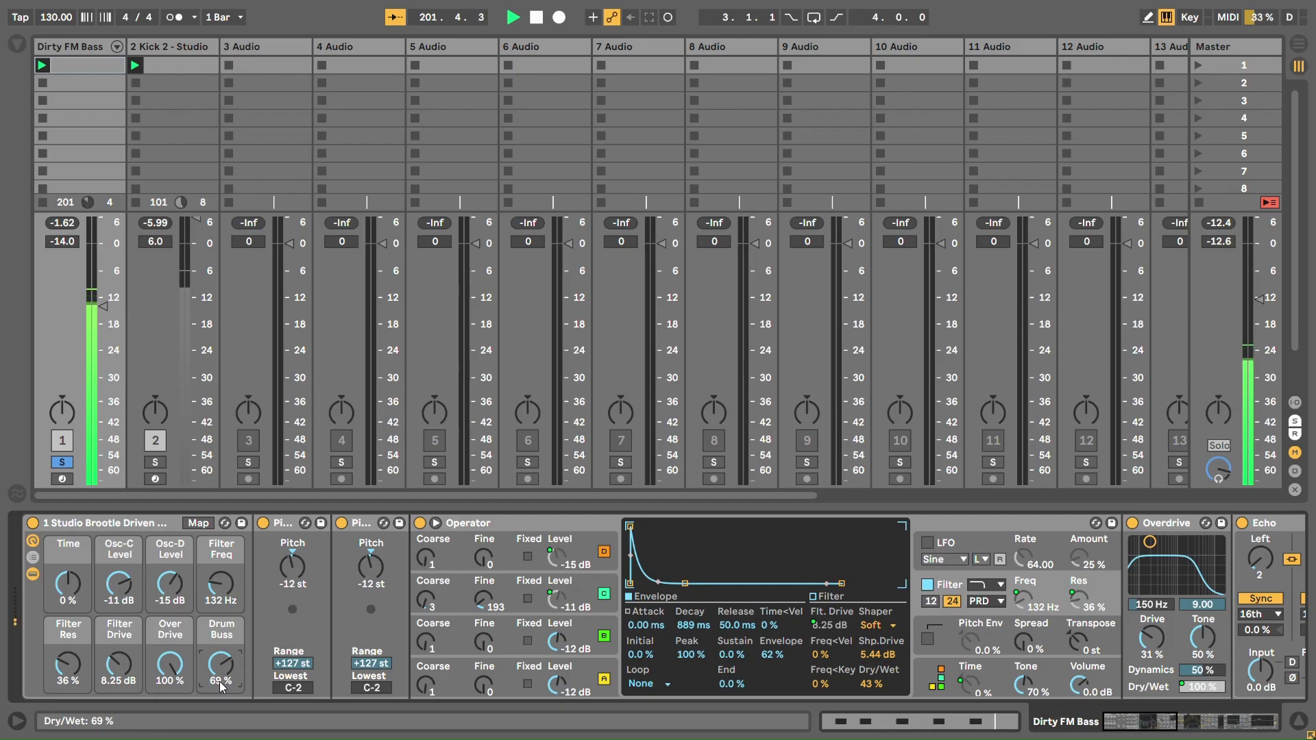
pyautogui.hotkey('ctrl', 'z')
pyautogui.hotkey('ctrl', 'z')
# Step: Try the Filter Drive macro at 22.7 dB and the Filter Res macro at 97%, restoring both
pyautogui.moveTo(126, 658)
pyautogui.mouseDown()
pyautogui.moveTo(127, 641)
pyautogui.moveTo(127, 658)
pyautogui.mouseUp()
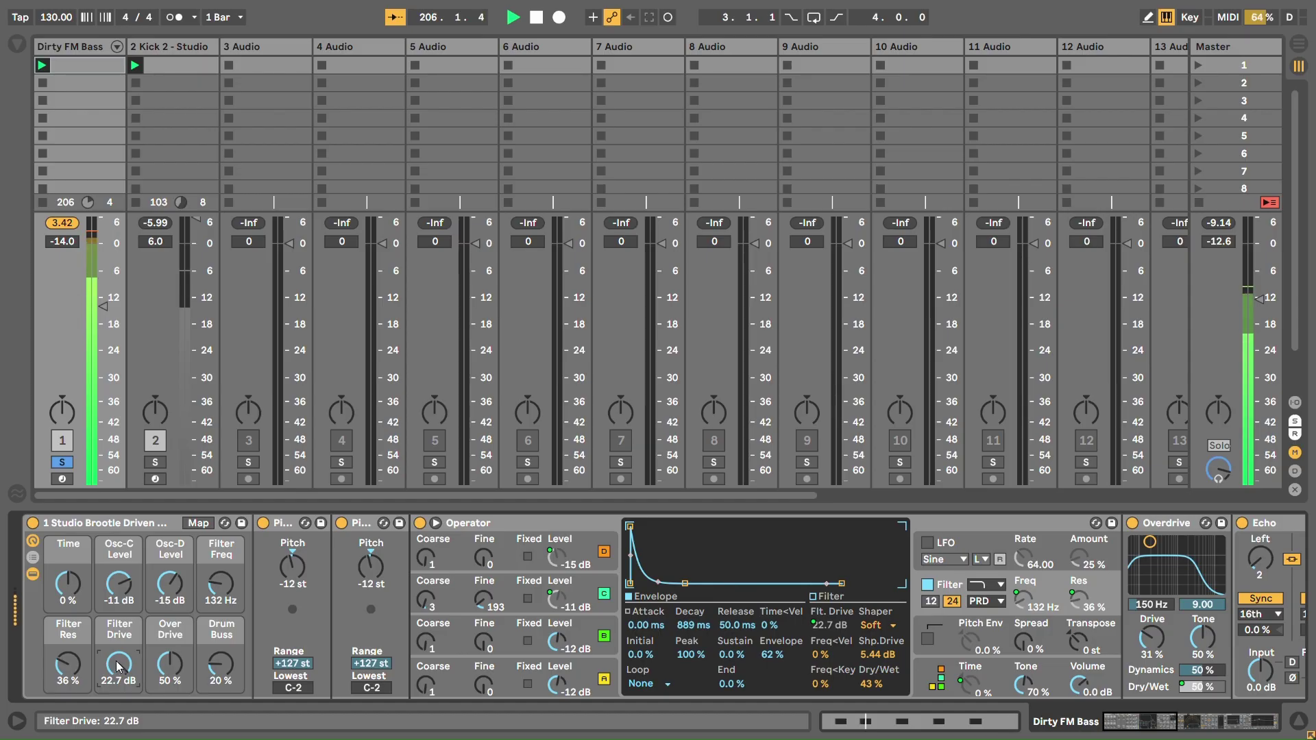
pyautogui.moveTo(119, 662); pyautogui.dragTo(67, 600)
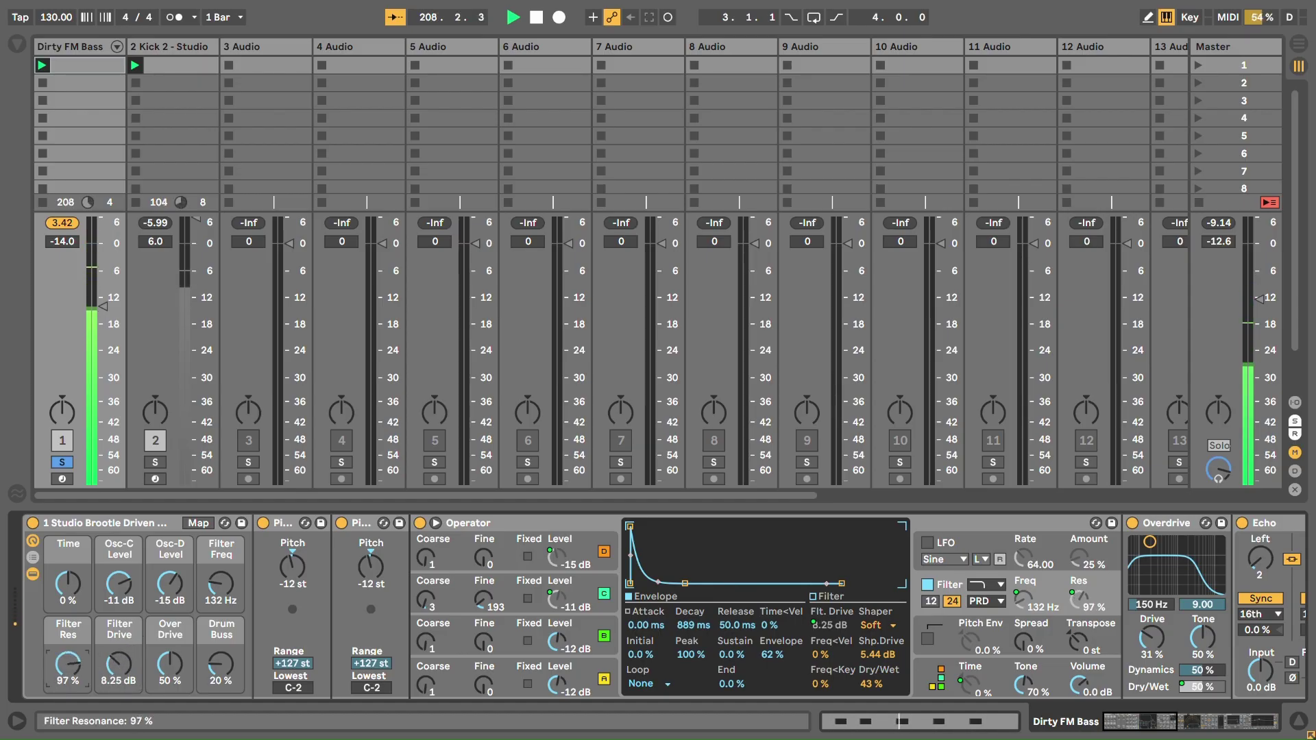
pyautogui.moveTo(77, 669)
pyautogui.mouseDown()
pyautogui.moveTo(77, 648)
pyautogui.moveTo(77, 667)
pyautogui.mouseUp()
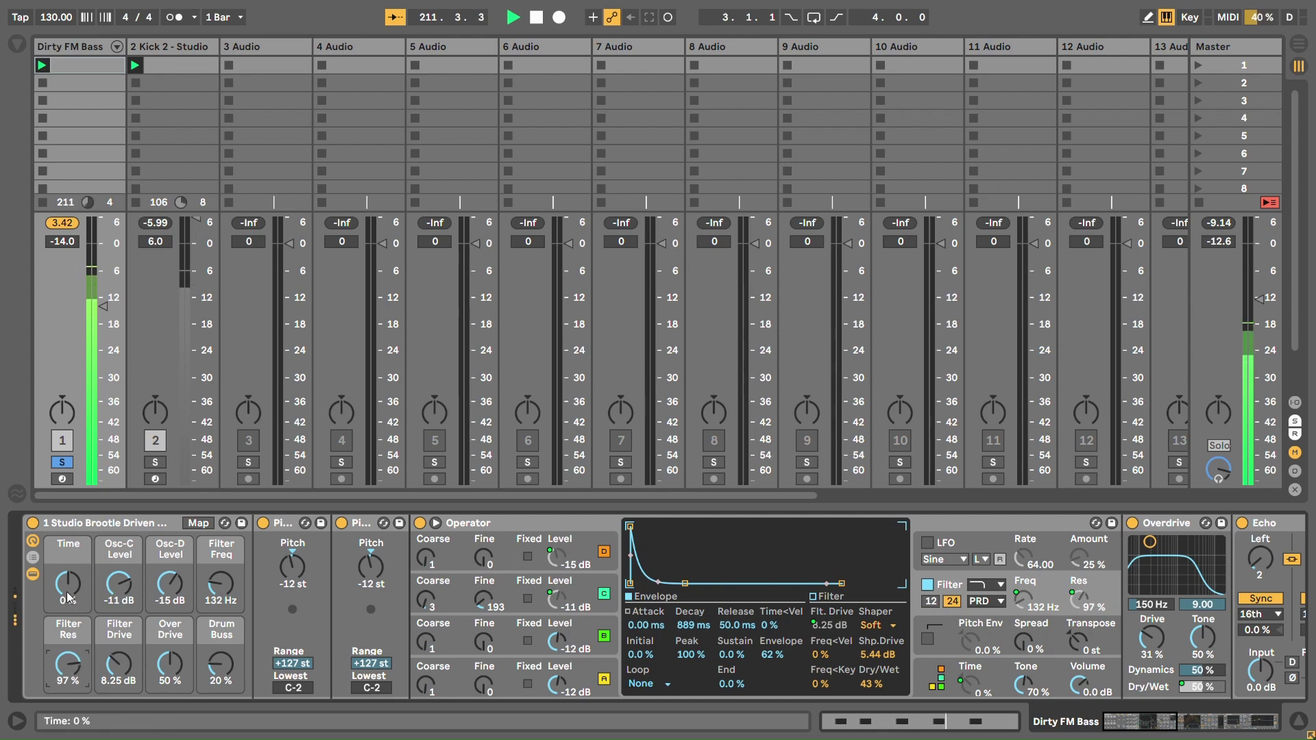
pyautogui.hotkey('ctrl', 'z')
# Step: Try the Time macro at -57% and 13% with Filter Res at 96%, and undo the last two changes
pyautogui.moveTo(68, 584); pyautogui.dragTo(68, 617)
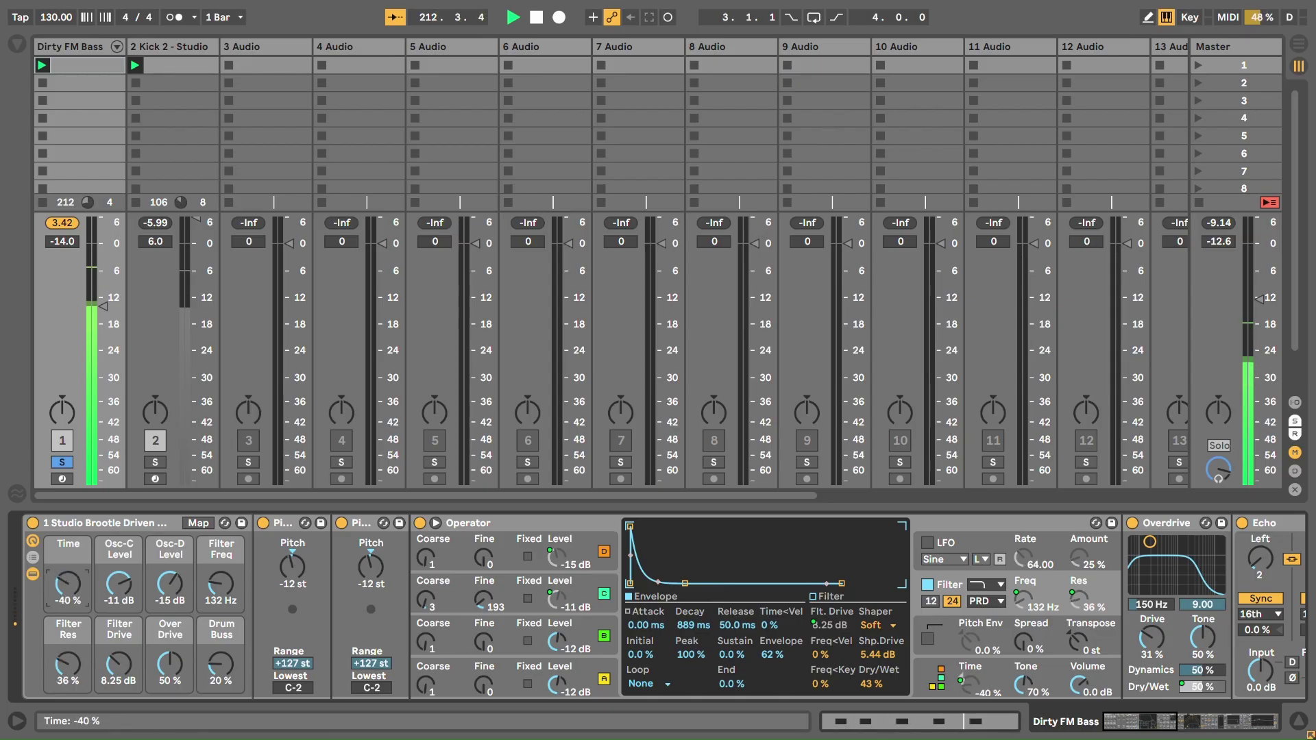
pyautogui.moveTo(67, 663); pyautogui.dragTo(67, 641)
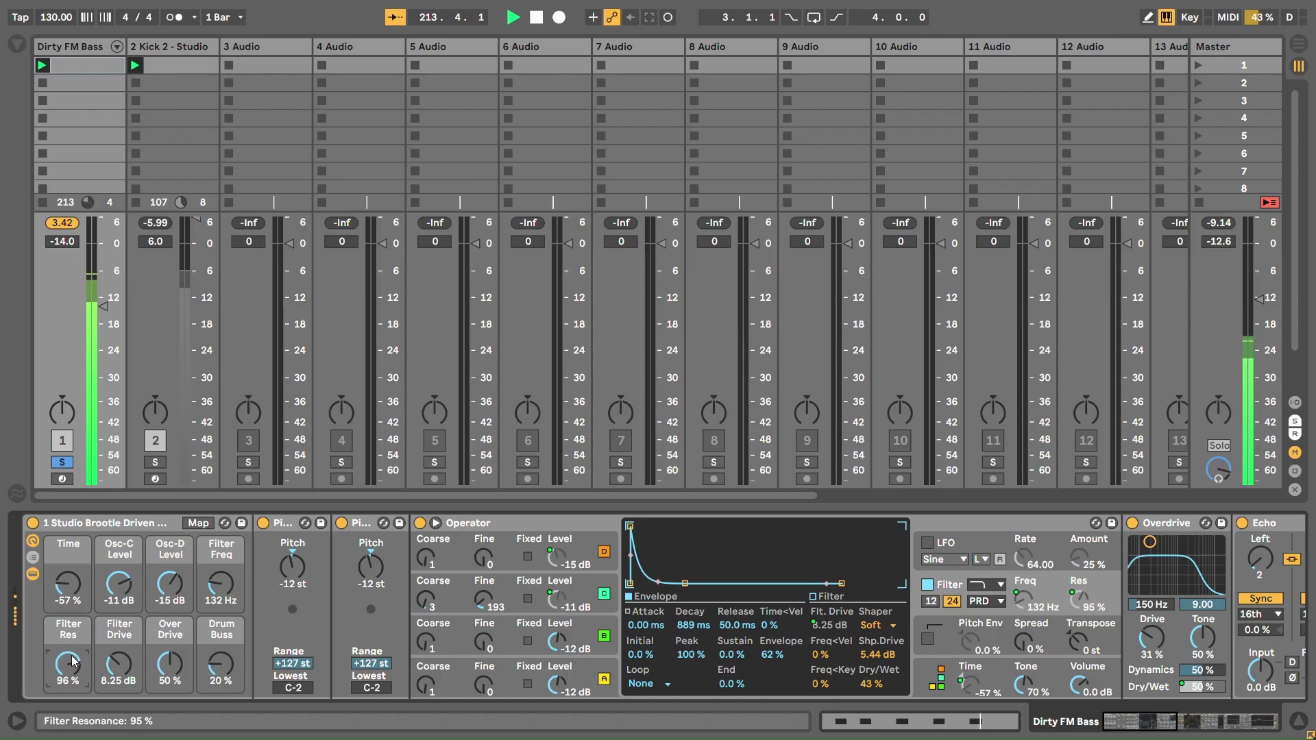
pyautogui.moveTo(68, 584); pyautogui.dragTo(67, 544)
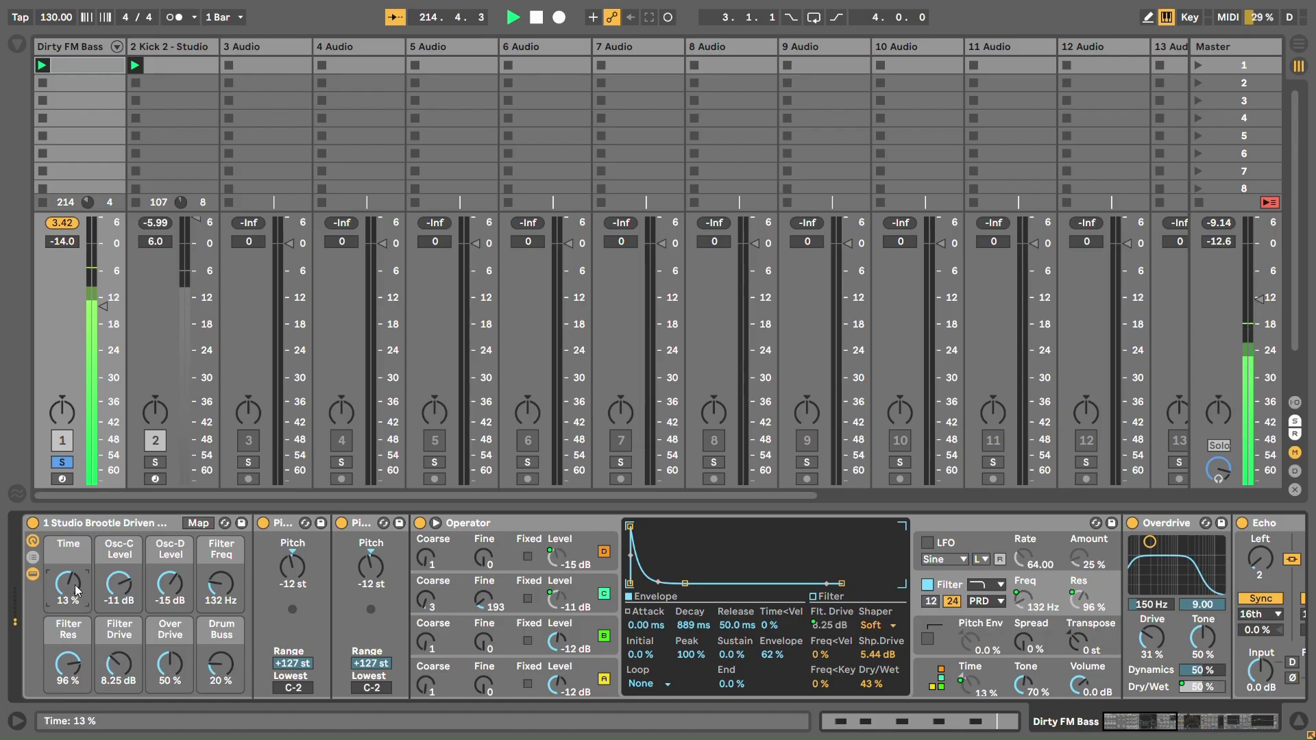
pyautogui.hotkey('ctrl', 'z')
pyautogui.hotkey('ctrl', 'z')
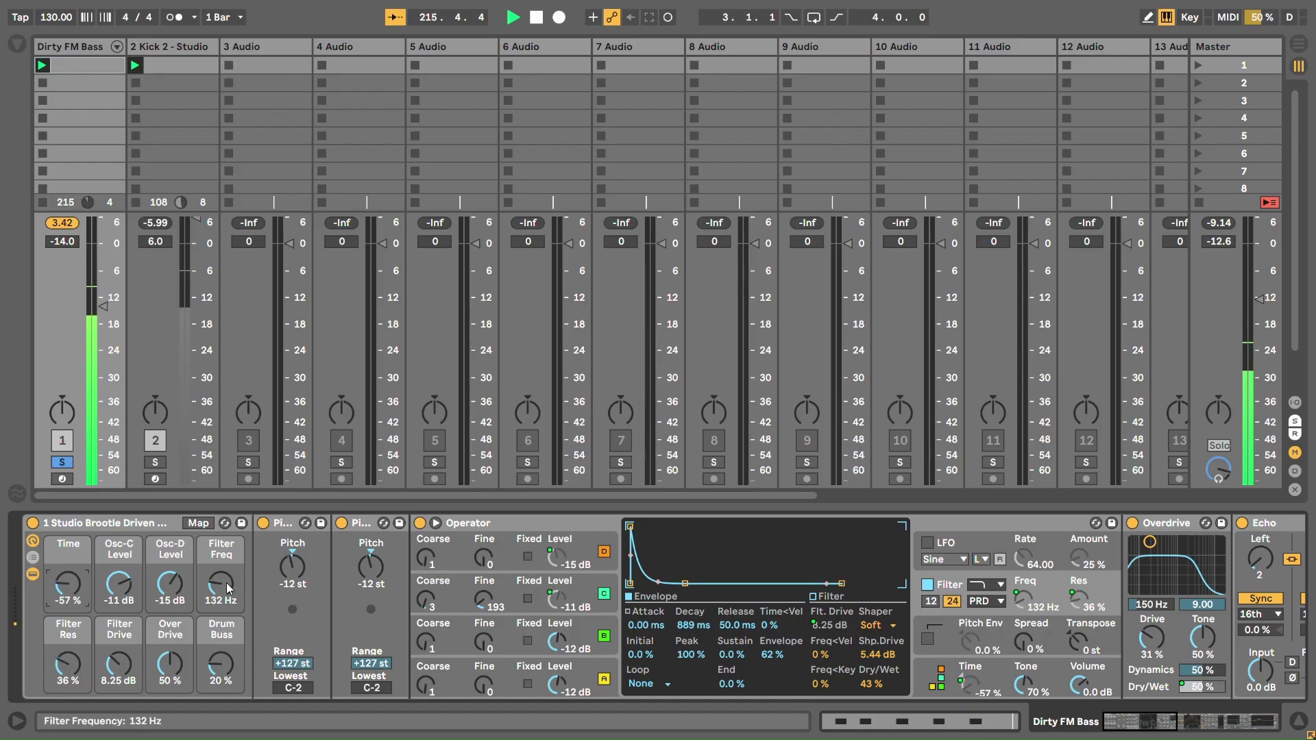
# Step: Try Filter Freq at 1.55 kHz and 67.4 Hz, Filter Res at 90% and 116%, and Time at 3%, and undo the macro changes
pyautogui.moveTo(228, 588); pyautogui.dragTo(228, 551)
pyautogui.moveTo(68, 663); pyautogui.dragTo(74, 627)
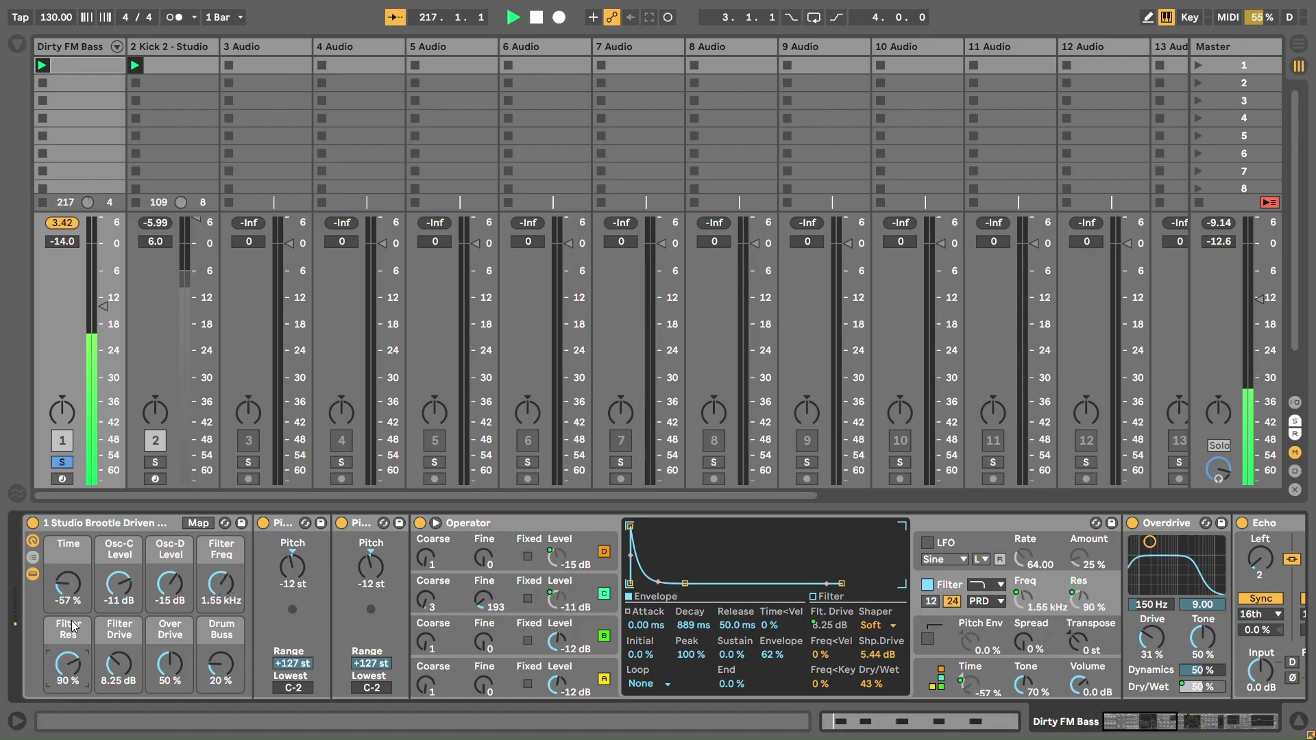
pyautogui.moveTo(220, 584); pyautogui.dragTo(220, 614)
pyautogui.moveTo(67, 664); pyautogui.dragTo(68, 646)
pyautogui.moveTo(68, 584); pyautogui.dragTo(68, 552)
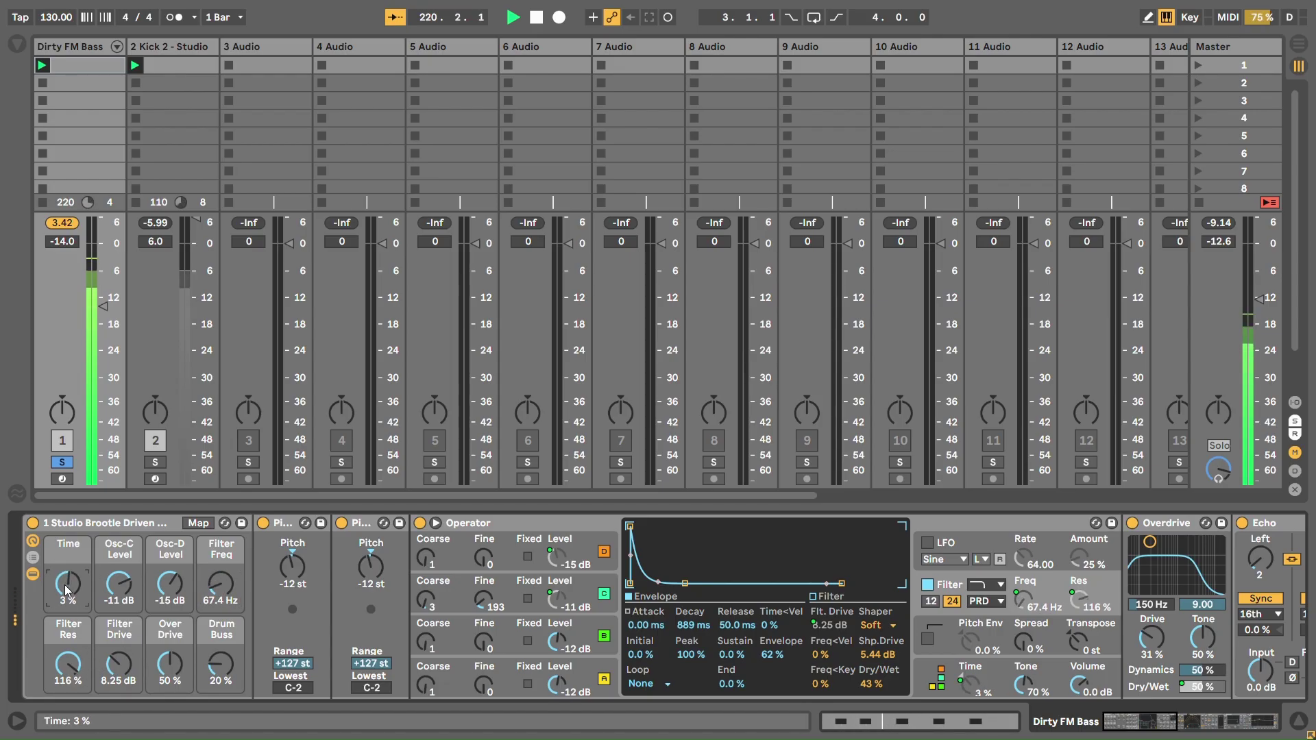
pyautogui.hotkey('ctrl', 'z')
pyautogui.hotkey('ctrl', 'z')
pyautogui.hotkey('ctrl', 'z')
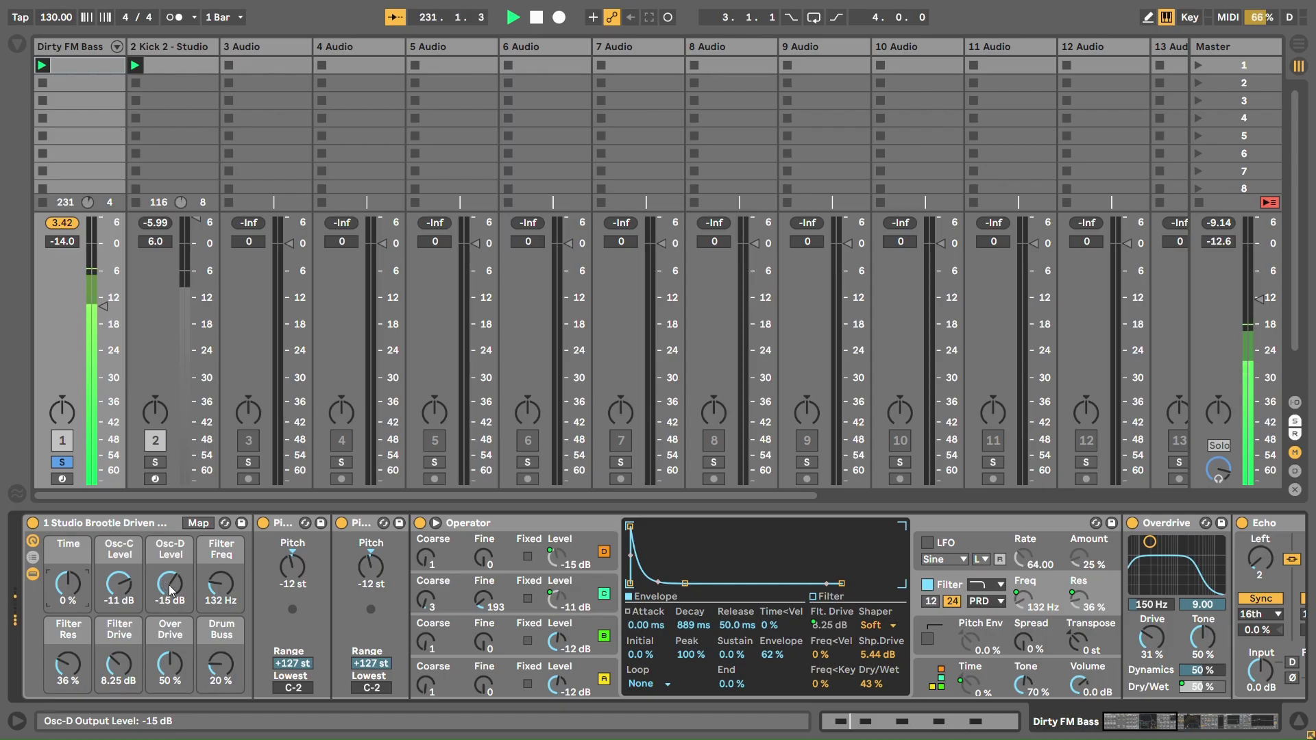
# Step: Try the Osc-D Level macro at -2.5 dB, vary the Osc-C Level macro, and bring both levels back down
pyautogui.moveTo(172, 576); pyautogui.dragTo(171, 541)
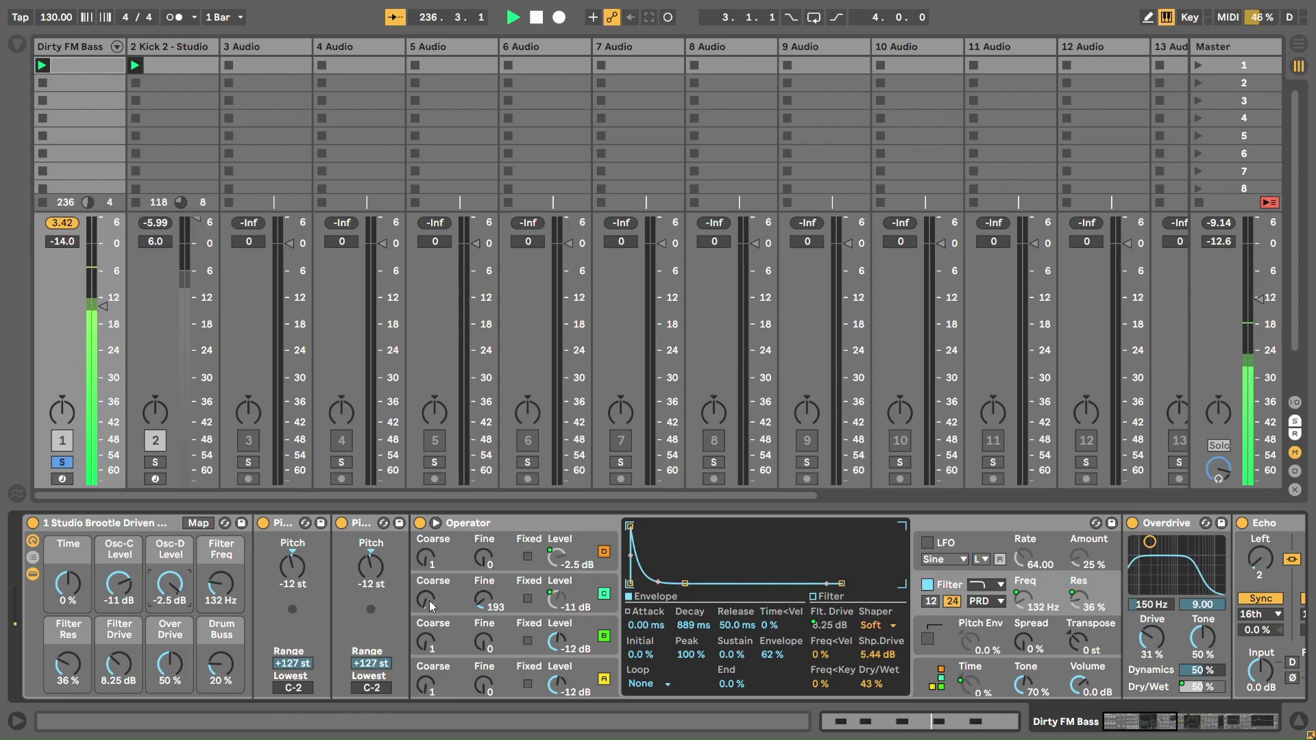
pyautogui.moveTo(118, 584); pyautogui.dragTo(165, 658)
pyautogui.moveTo(126, 587); pyautogui.dragTo(170, 578)
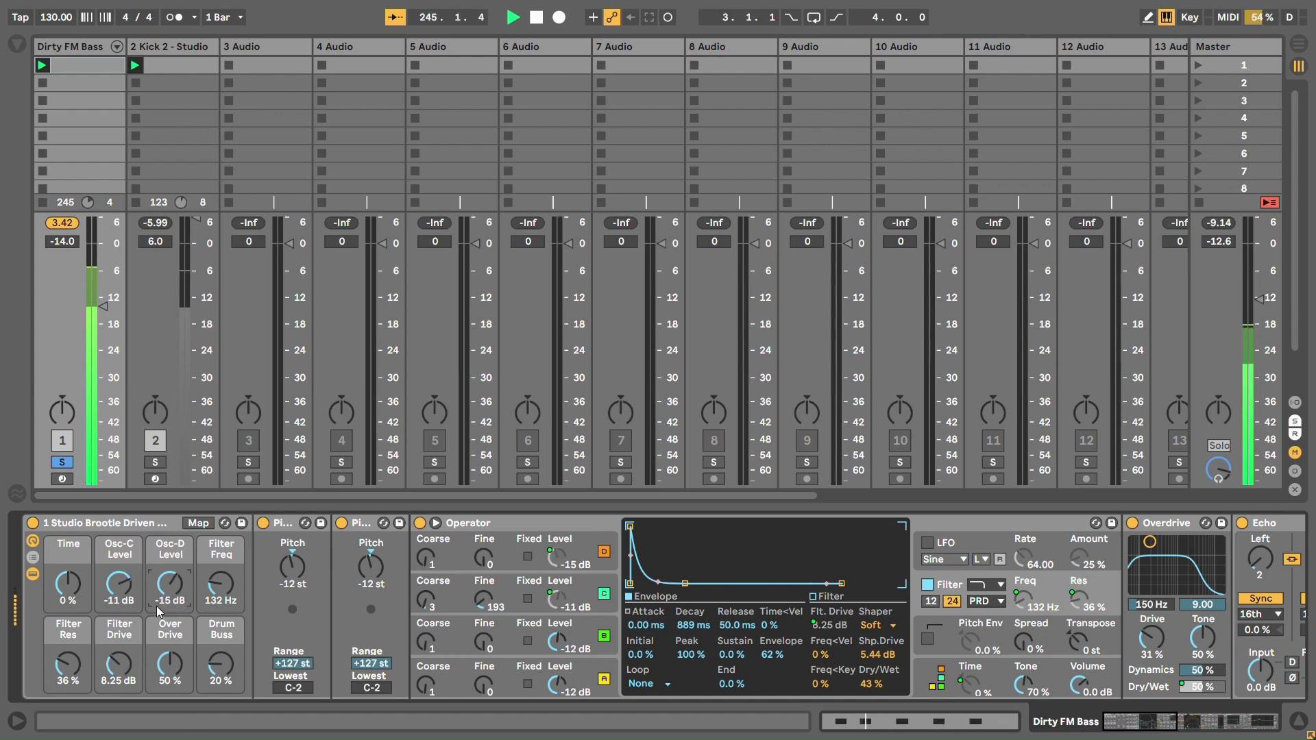
# Step: Lower the Over Drive macro to 31%
pyautogui.moveTo(170, 664); pyautogui.dragTo(170, 676)
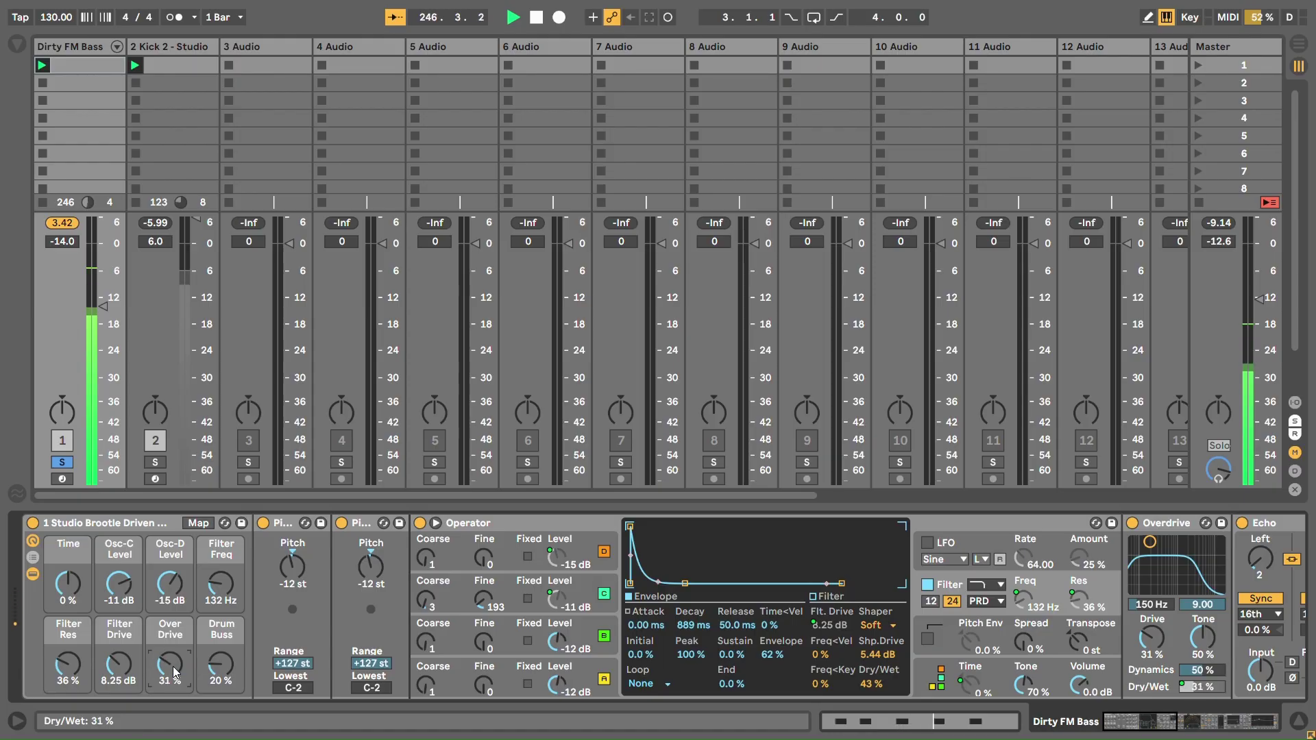
# Step: Try the Time macro at 2%, 100% and 14%, and reset it to 0%
pyautogui.click(73, 589)
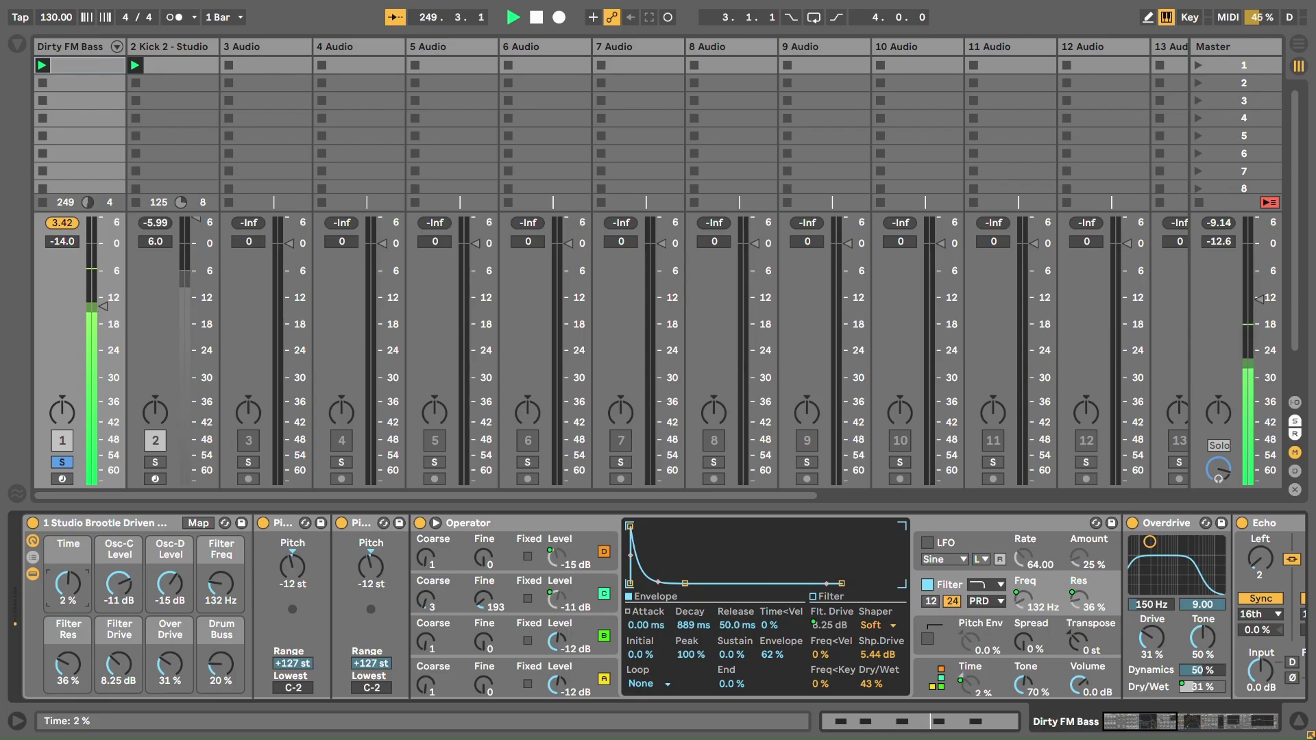
pyautogui.moveTo(68, 584); pyautogui.dragTo(68, 513)
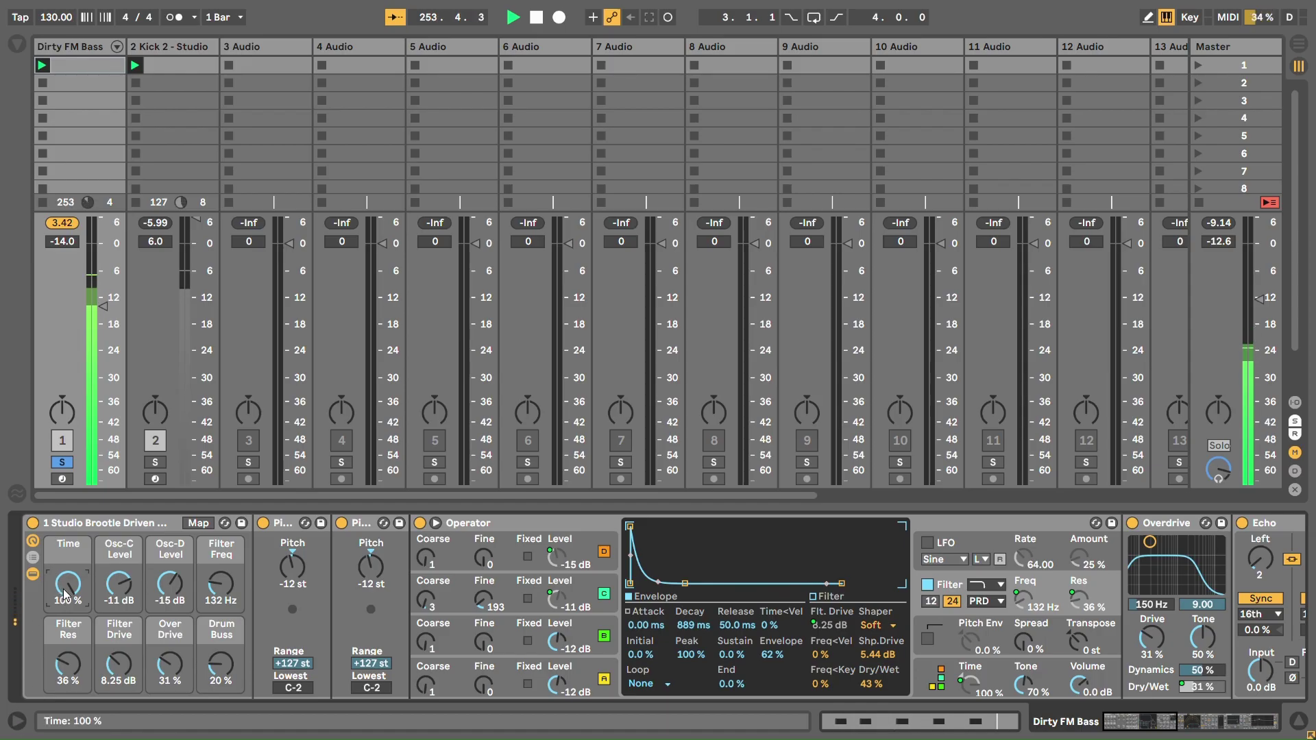
pyautogui.moveTo(64, 590); pyautogui.dragTo(65, 648)
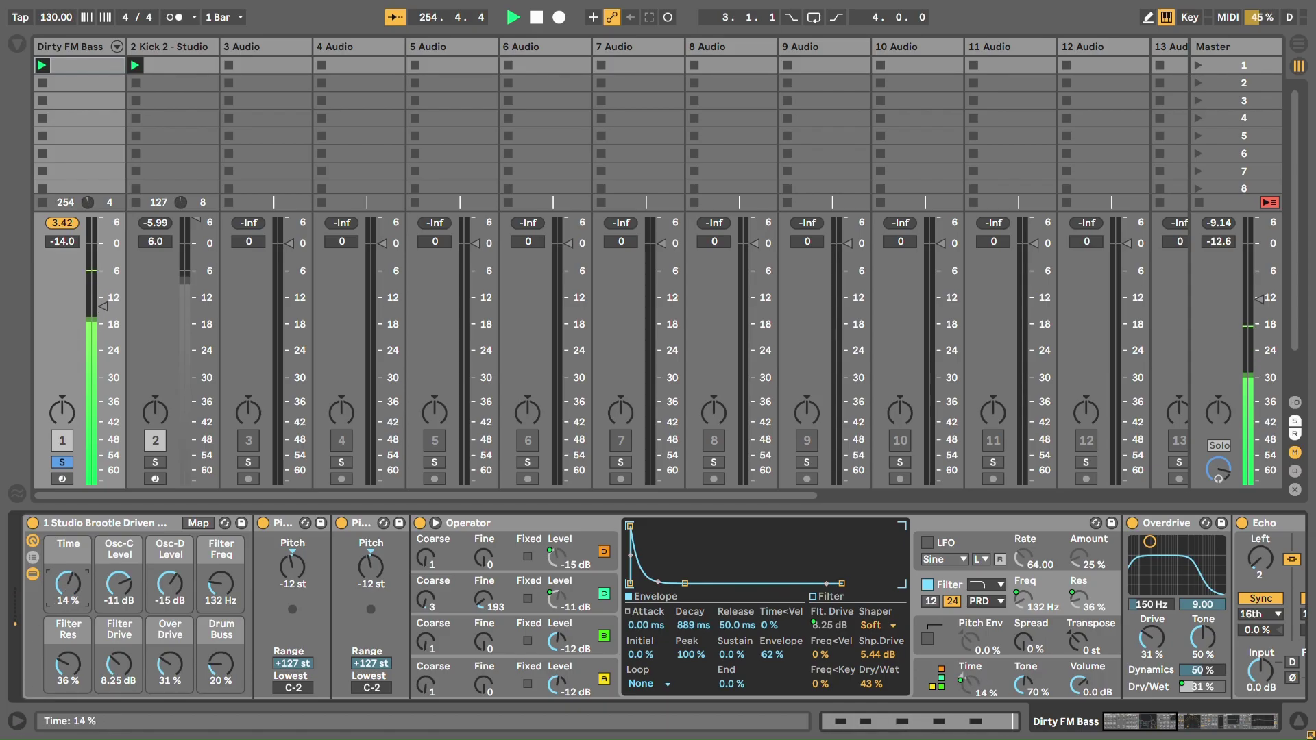
pyautogui.doubleClick(63, 588)
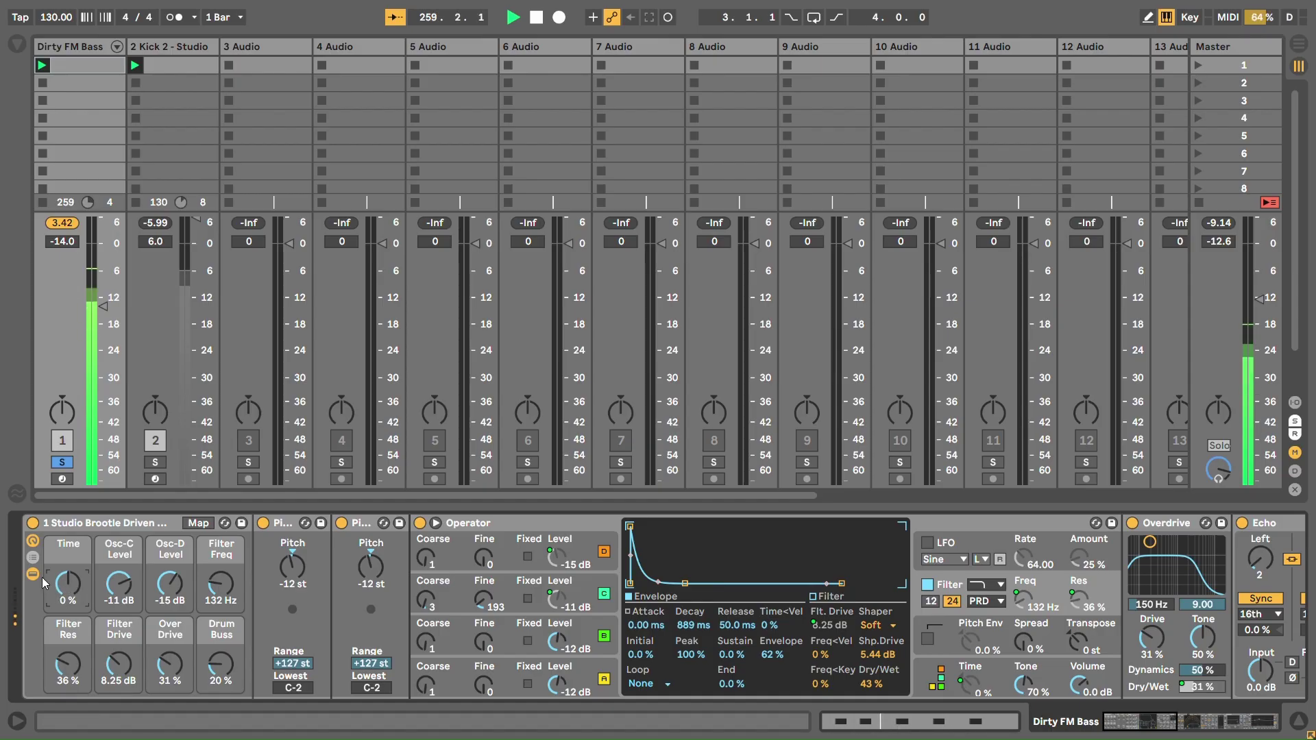
# Step: Unsolo the Dirty FM Bass track so it plays together with the kick
pyautogui.click(62, 463)
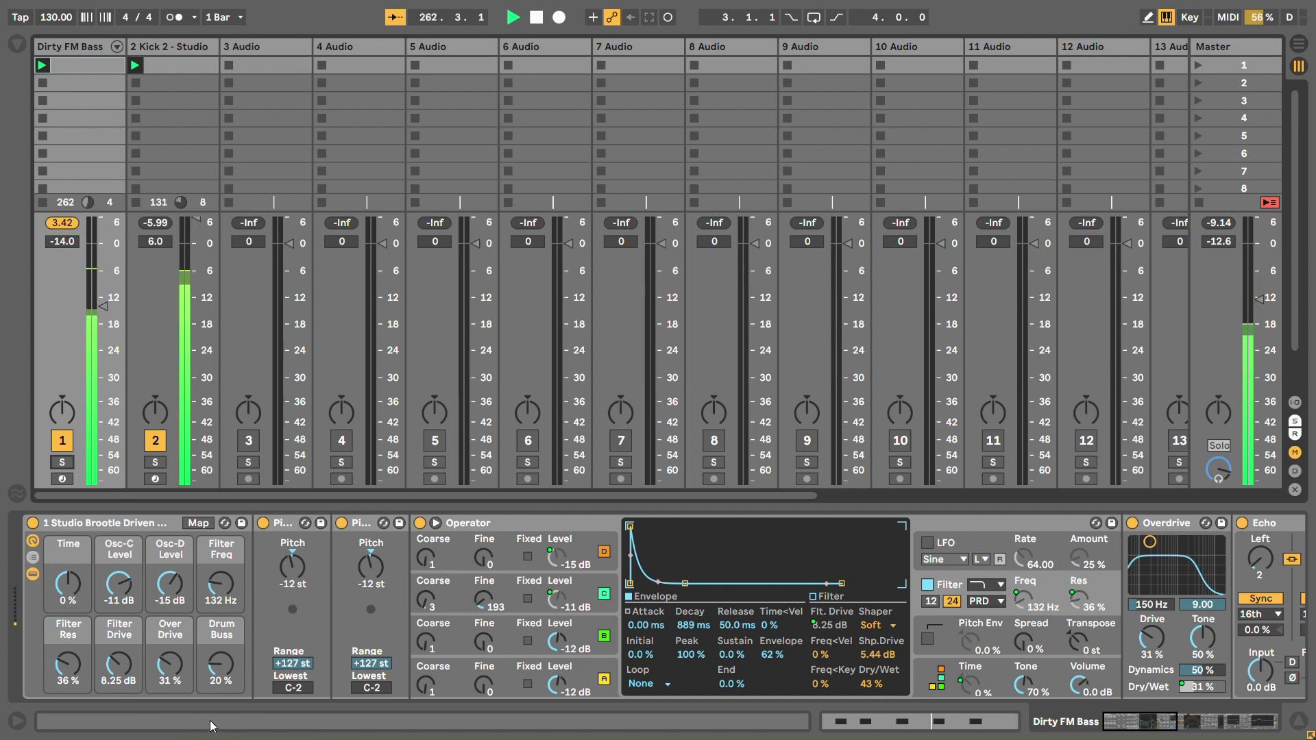
# Step: Try the Resonant LFO Filter at 706 Hz with 65% resonance, undo the change, and return to the start of the device chain
pyautogui.moveTo(1146, 721); pyautogui.dragTo(1233, 722)
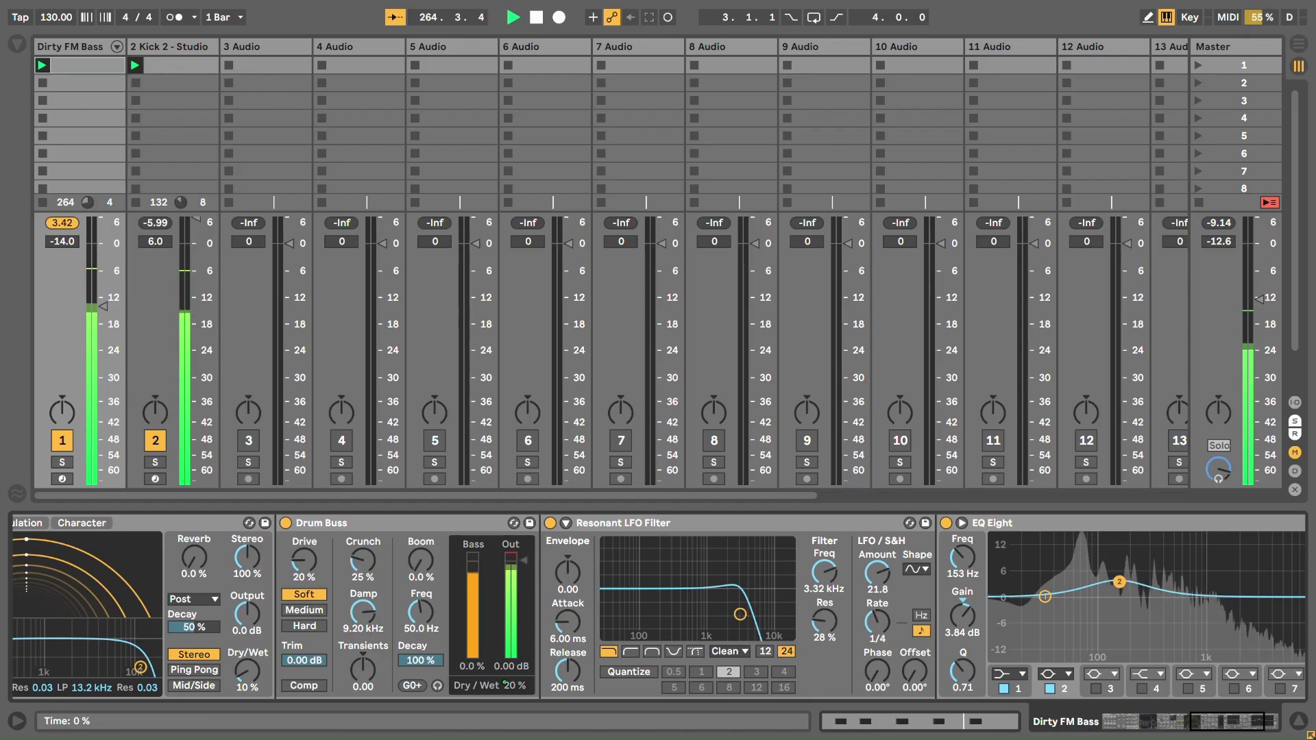
pyautogui.moveTo(741, 615); pyautogui.dragTo(697, 587)
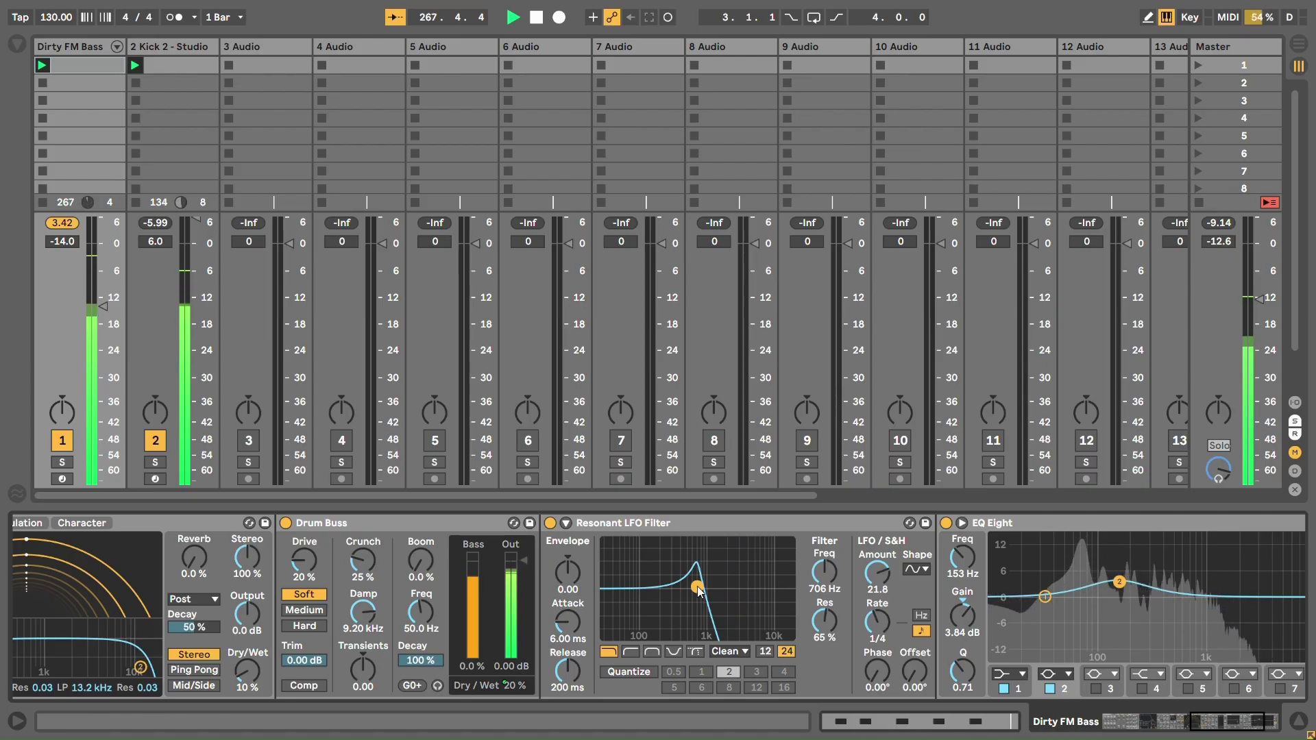
pyautogui.hotkey('ctrl', 'z')
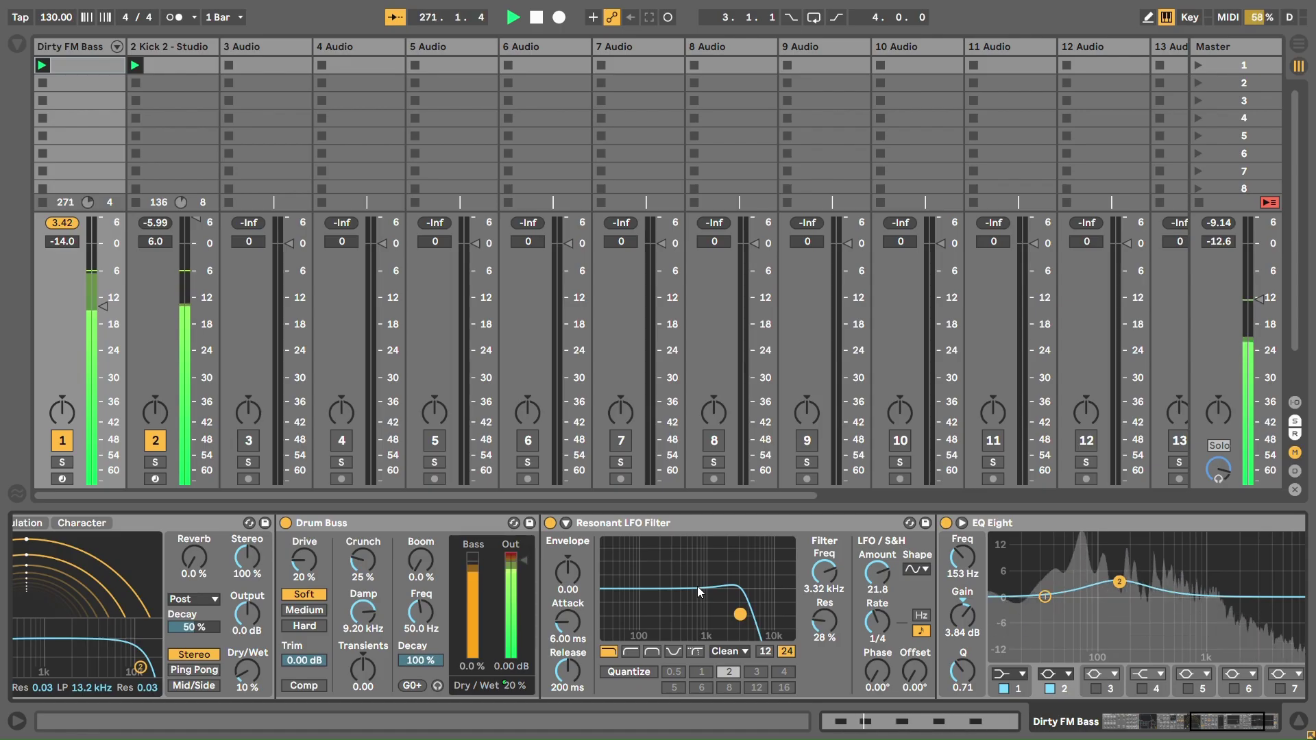
pyautogui.moveTo(1236, 728); pyautogui.dragTo(1148, 729)
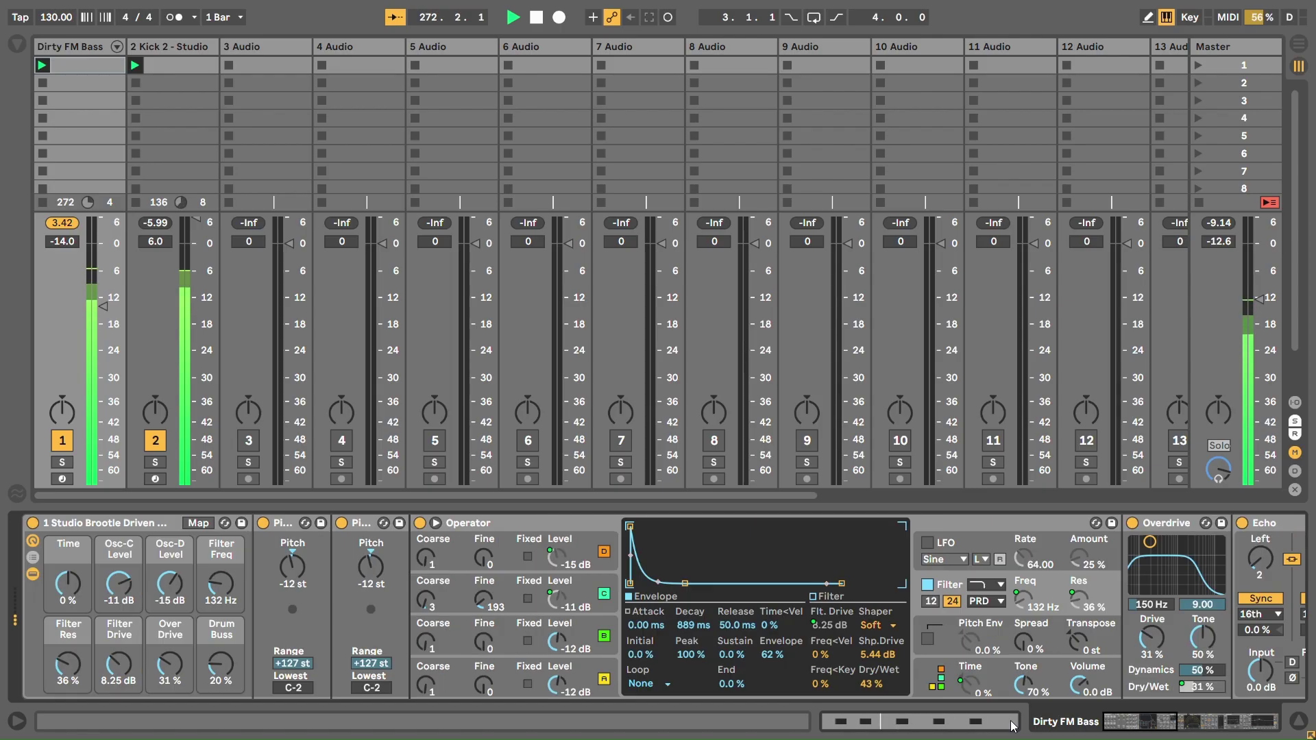